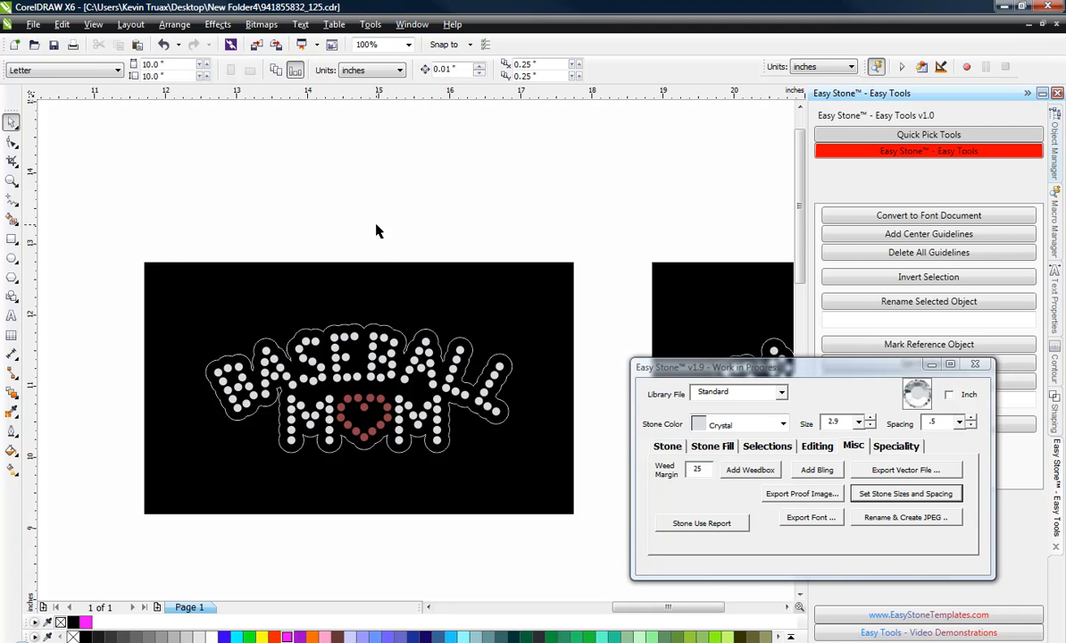
- Add the text BASEBALL MOM on the page above the existing design and select it
click(11, 318)
click(223, 183)
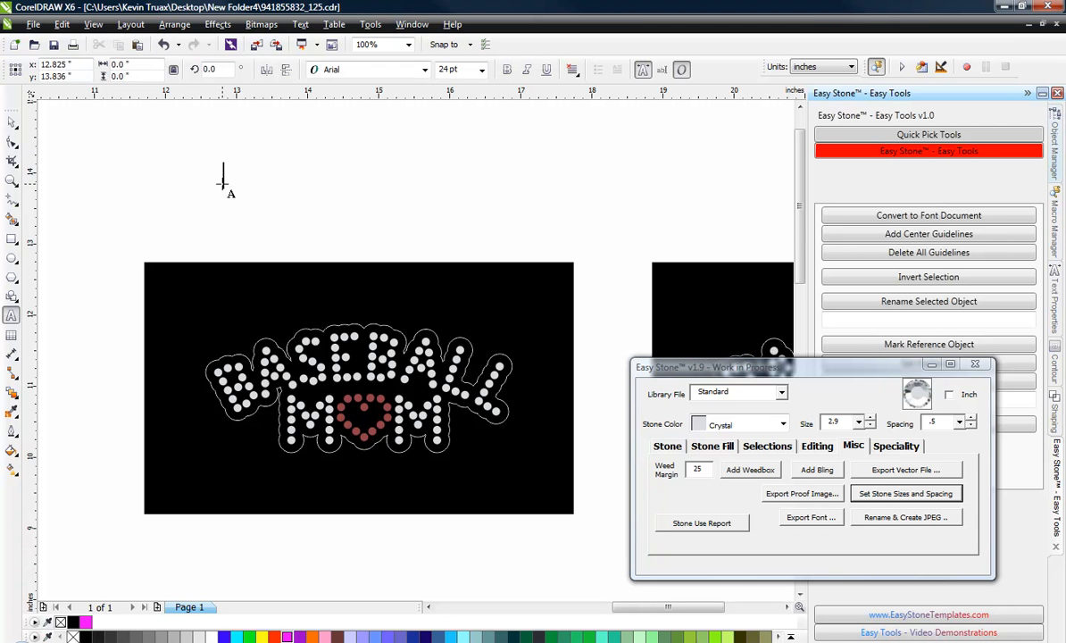
text(BASEBALL )
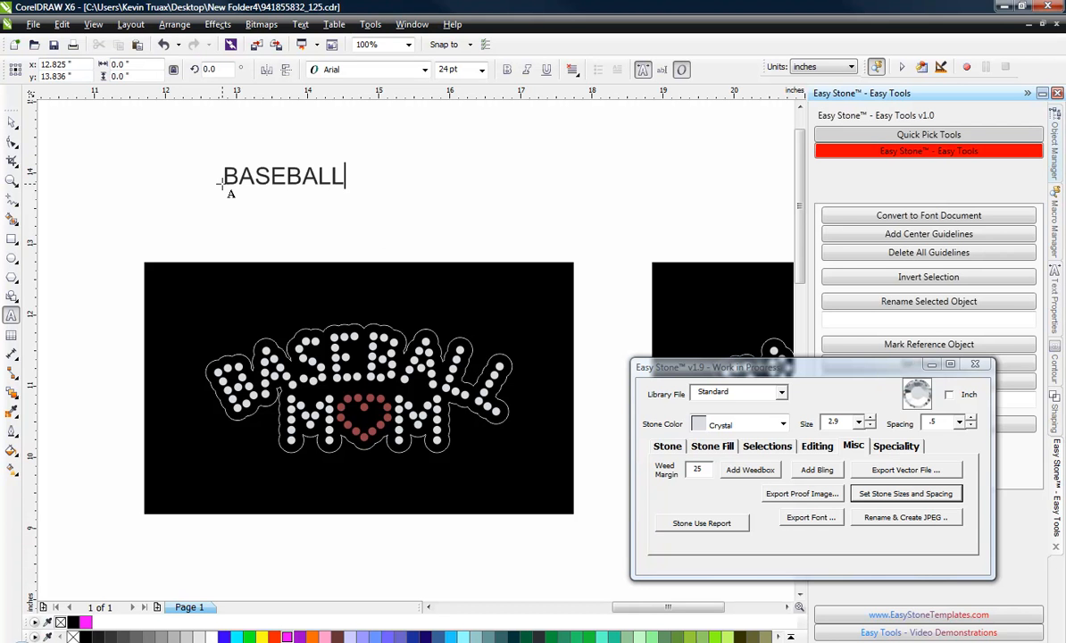
text(MOM)
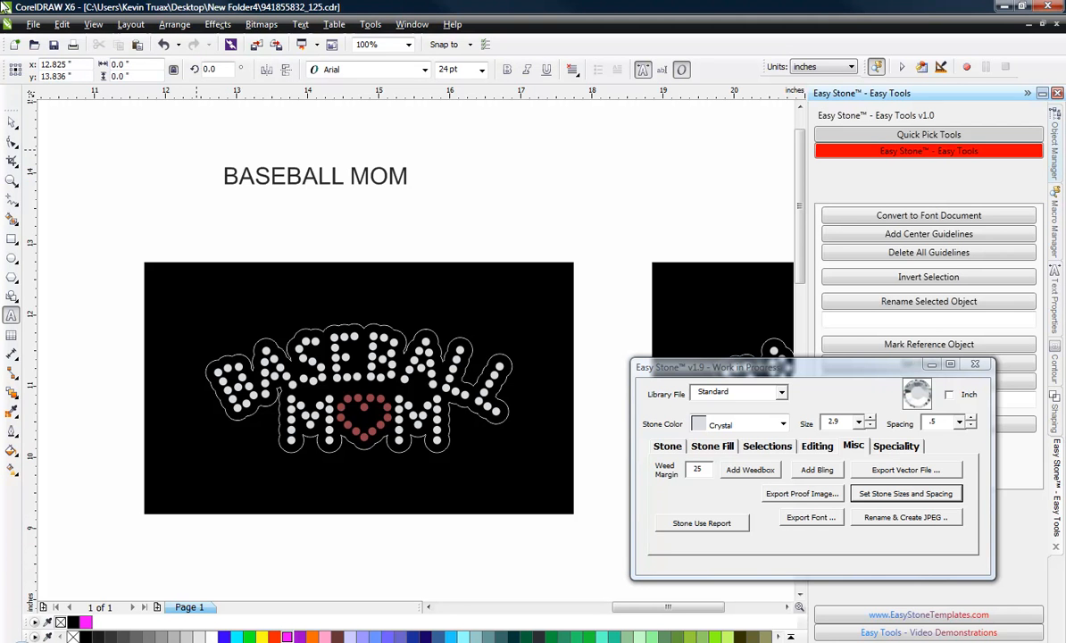
click(13, 123)
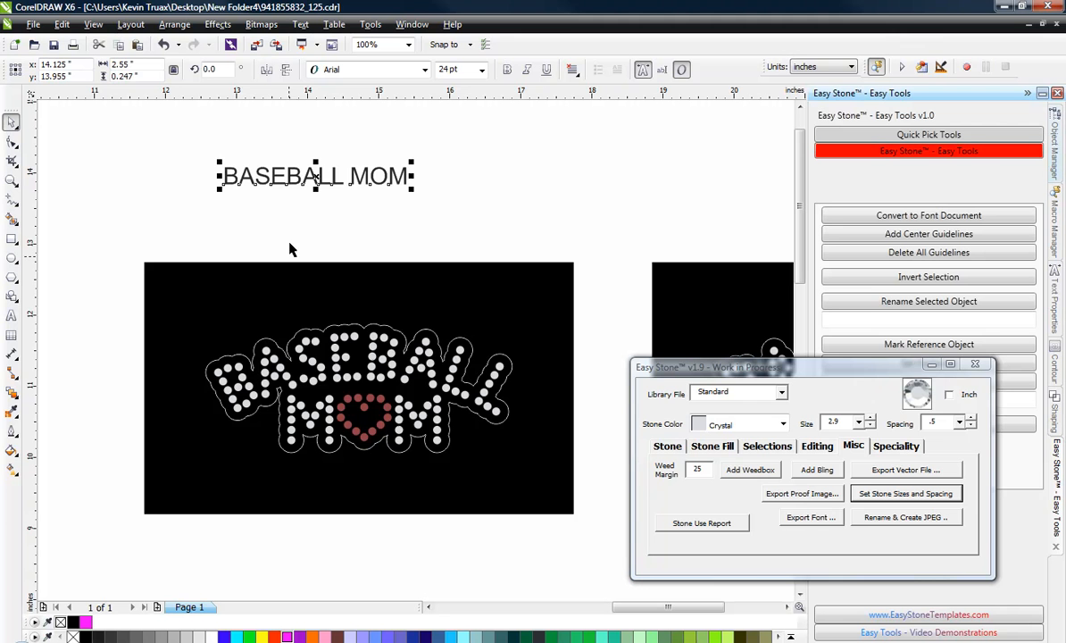
- Set the BASEBALL MOM text in the ES - Baseball Mom rhinestone font
click(425, 71)
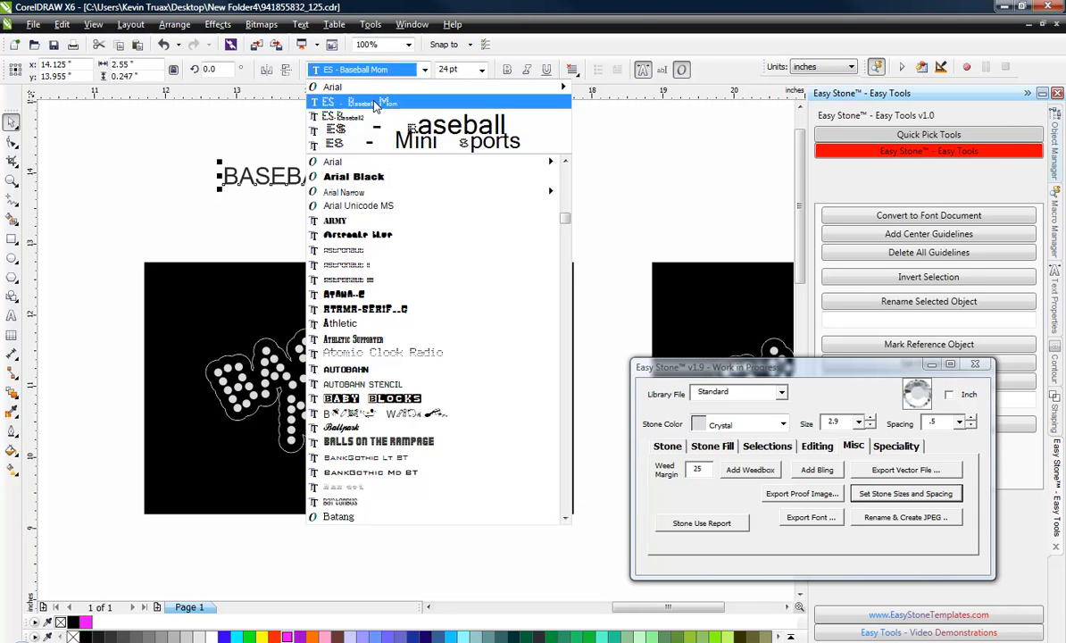
click(376, 104)
click(290, 214)
scroll(276, 172, up, 1)
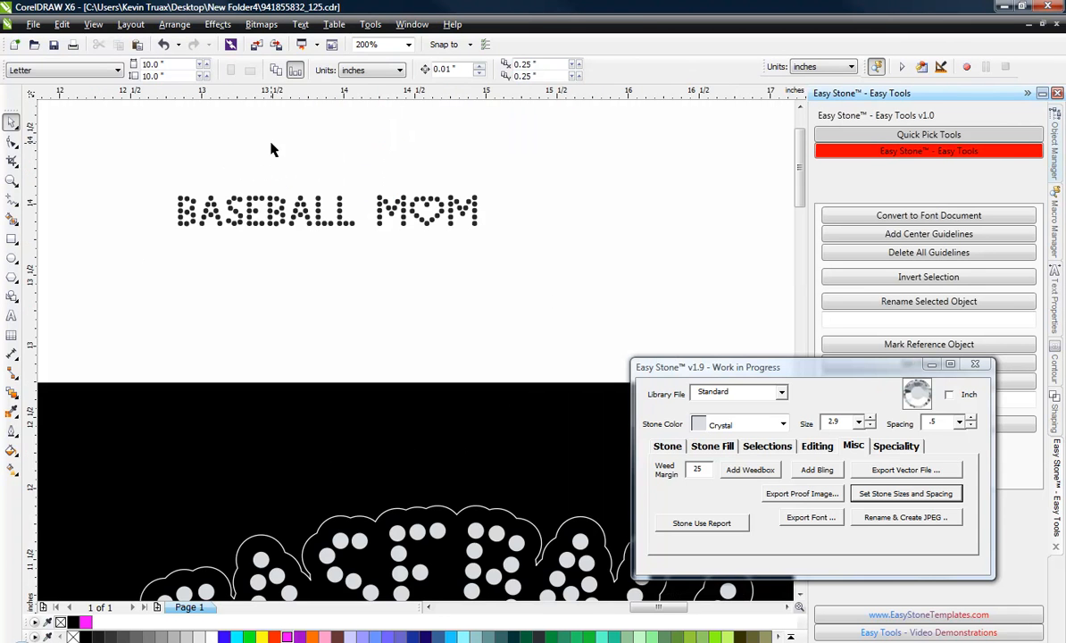
scroll(264, 174, up, 1)
click(335, 231)
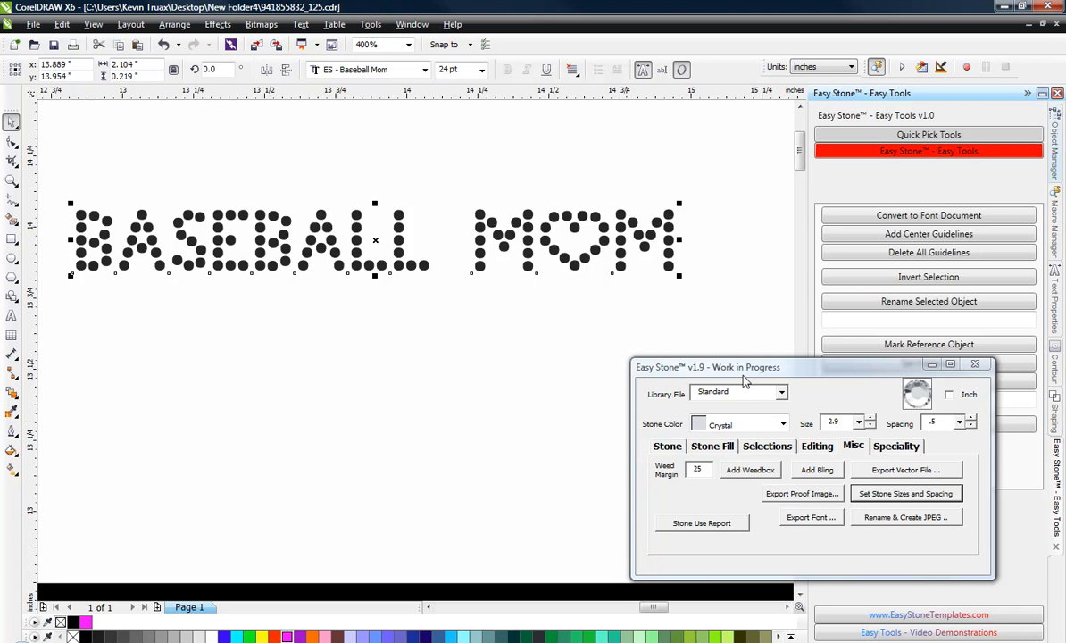
- Switch the Easy Stone v1.9 dialog to its Speciality tools
click(898, 446)
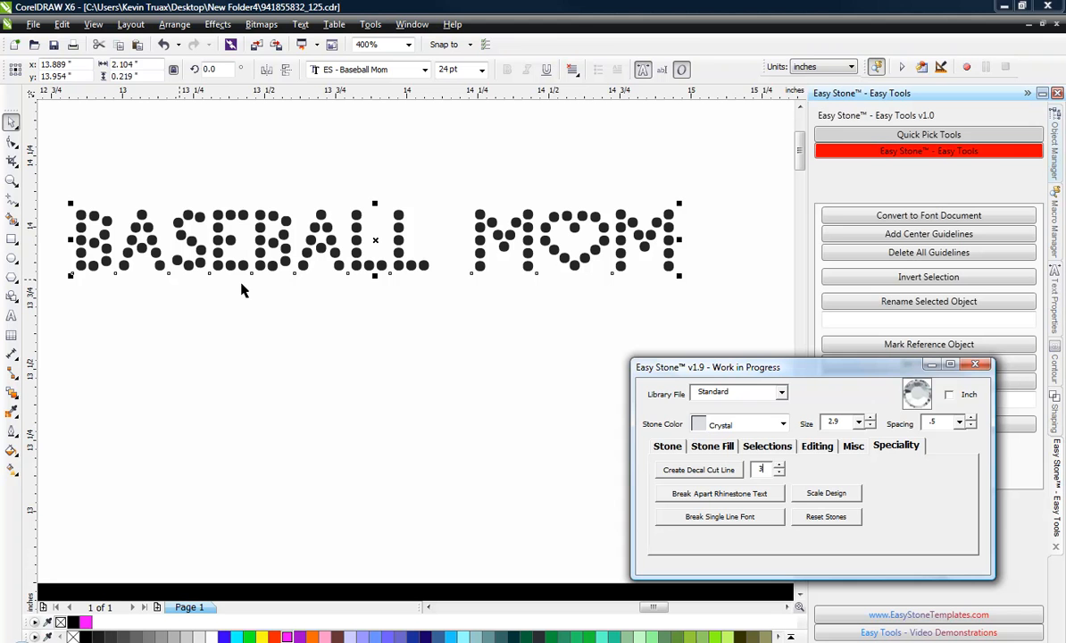
- Break the BASEBALL MOM rhinestone text apart into individual stones and check one
click(720, 493)
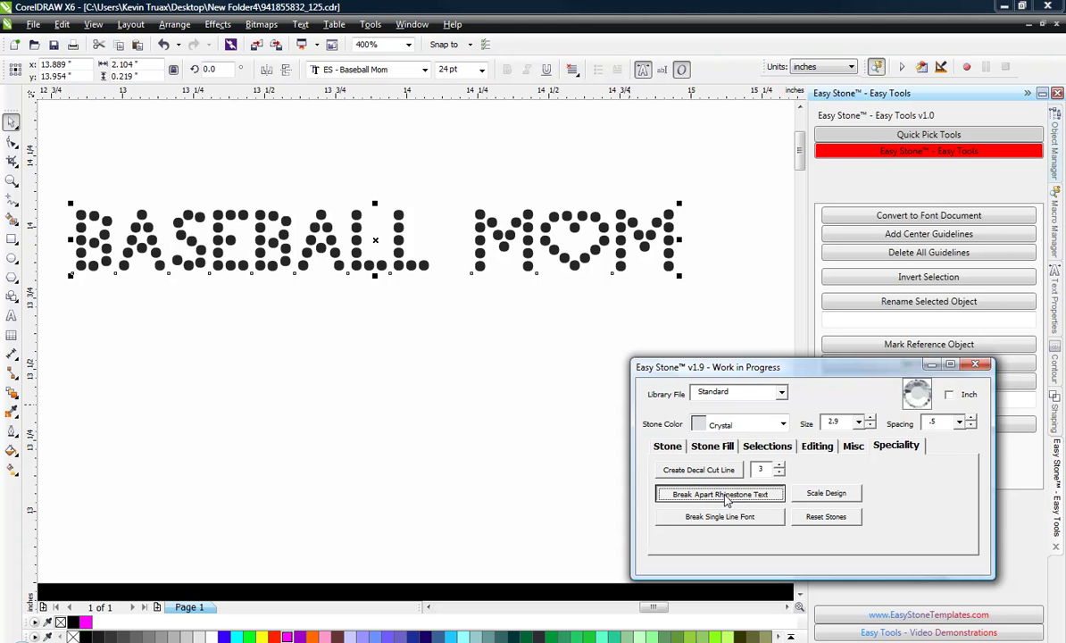
click(527, 215)
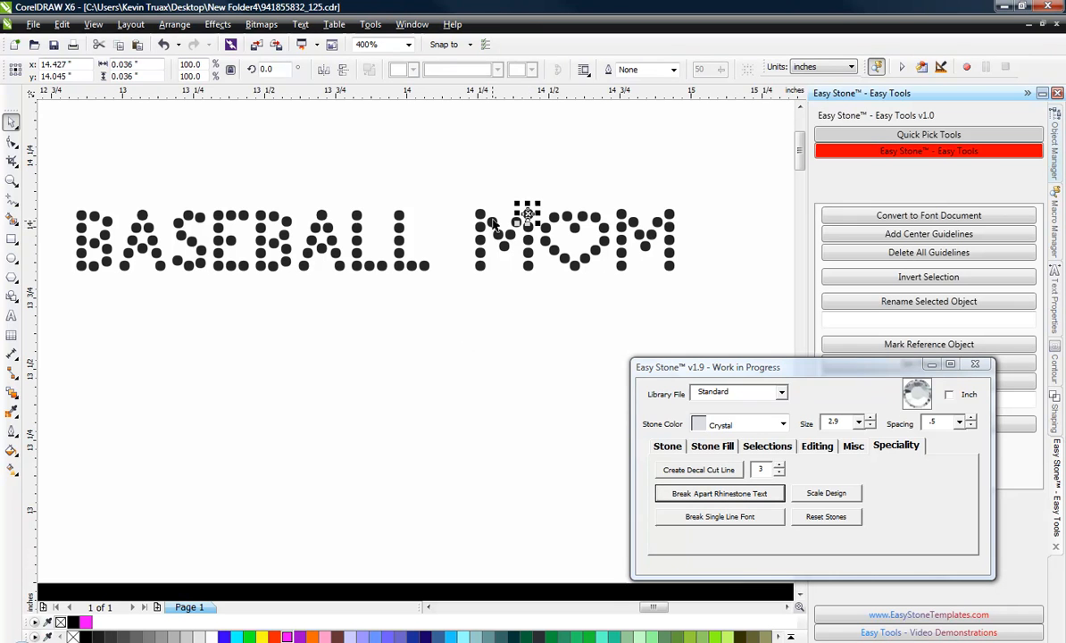
click(502, 176)
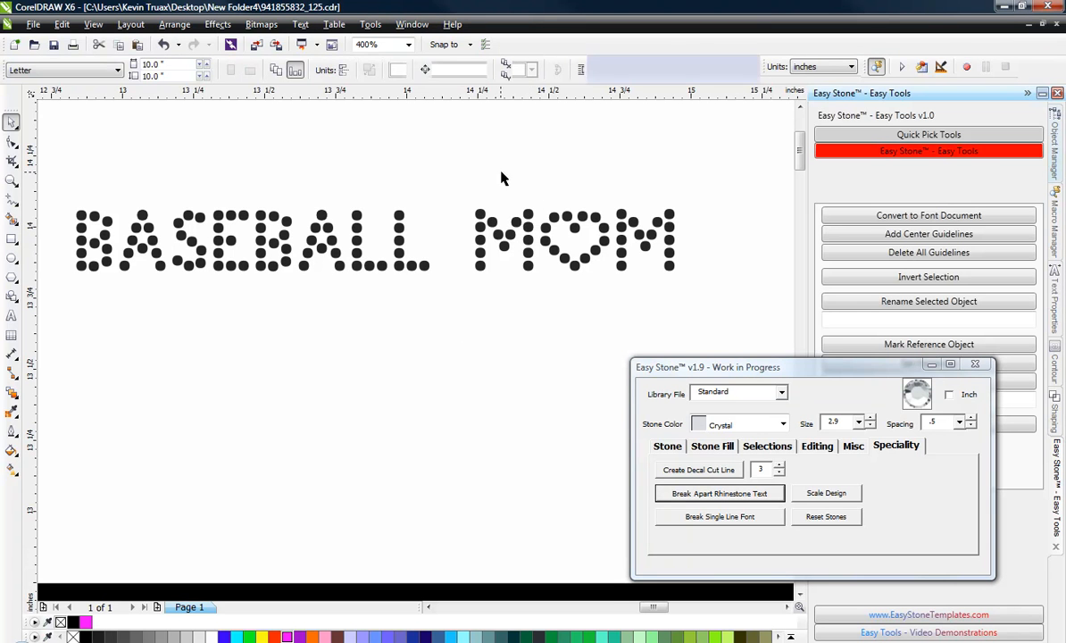
- Select the heart O stones in MOM and fill them with blue
drag(540, 175, 588, 279)
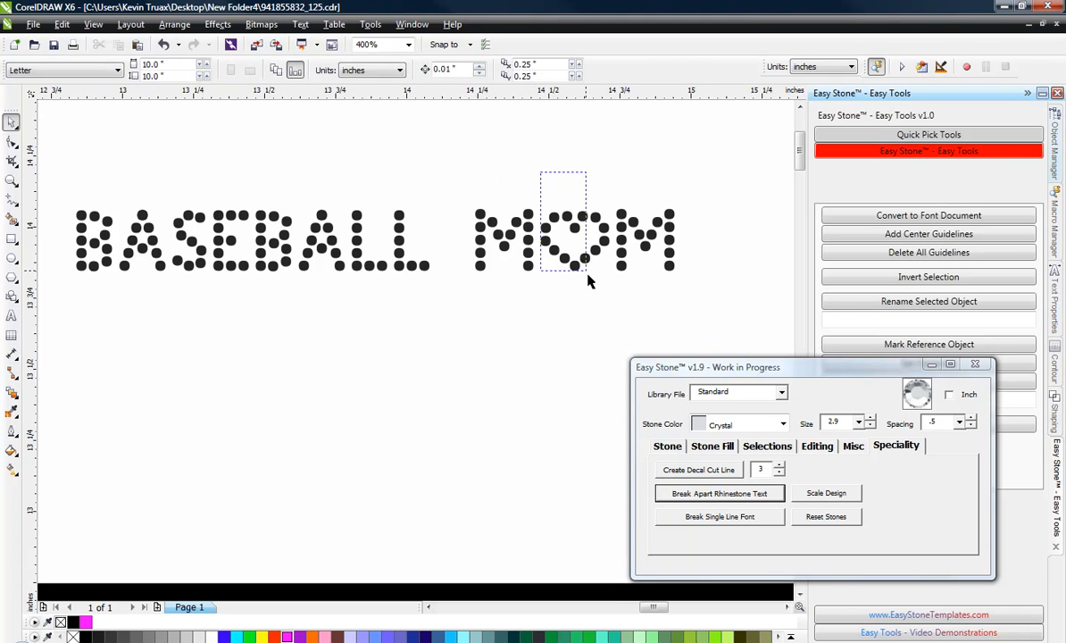
click(536, 162)
drag(536, 156, 616, 308)
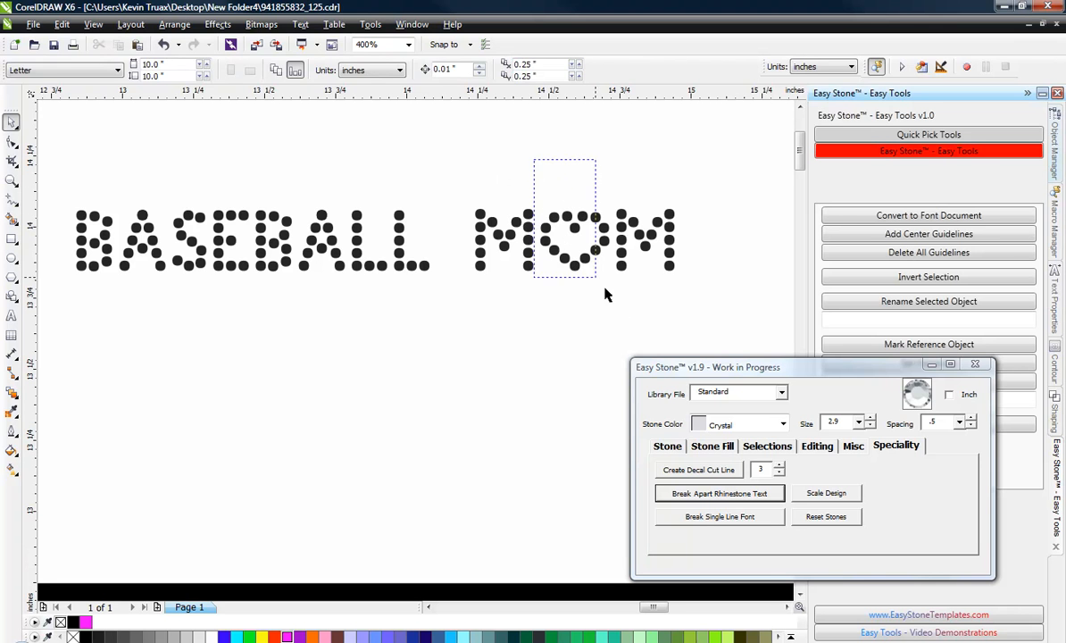
click(373, 636)
click(420, 490)
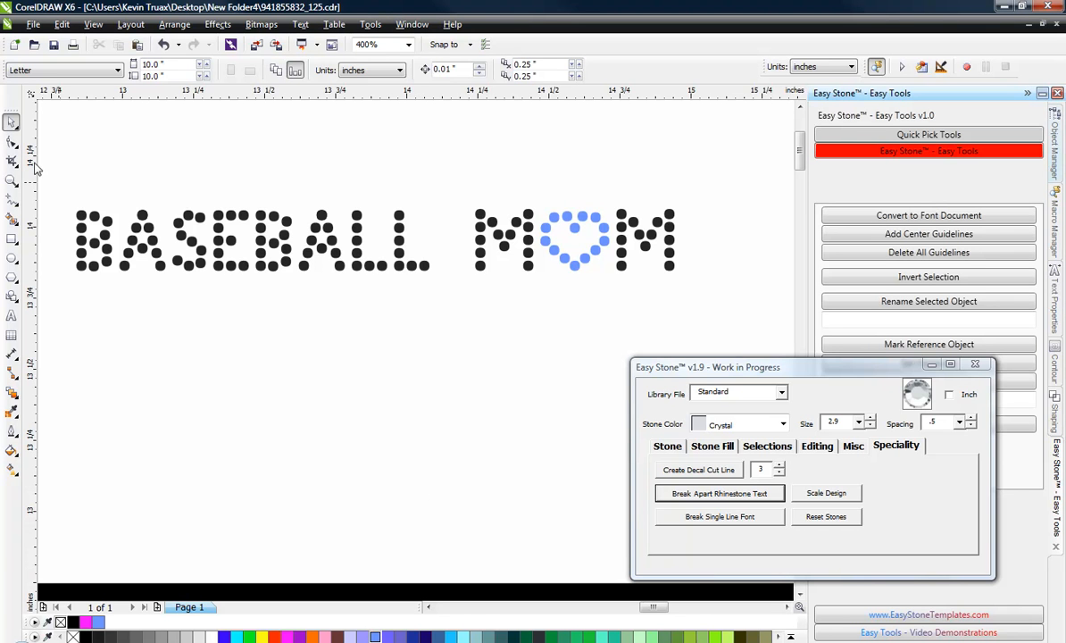
drag(58, 183, 174, 206)
- Scale the stone design to full size from one L stone and select the whole lettering
click(398, 215)
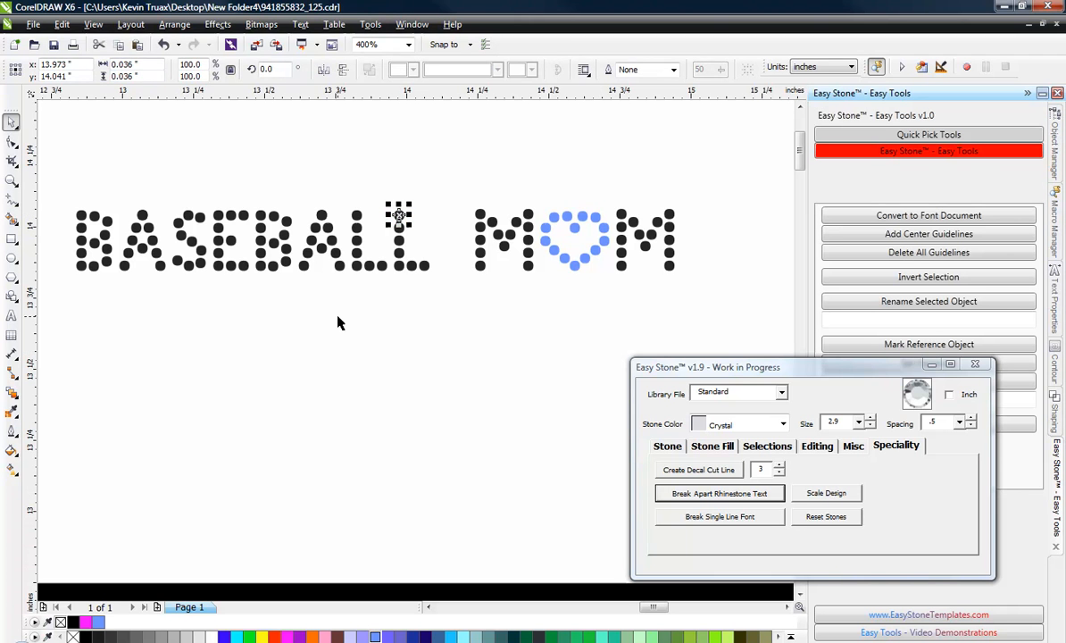
click(838, 497)
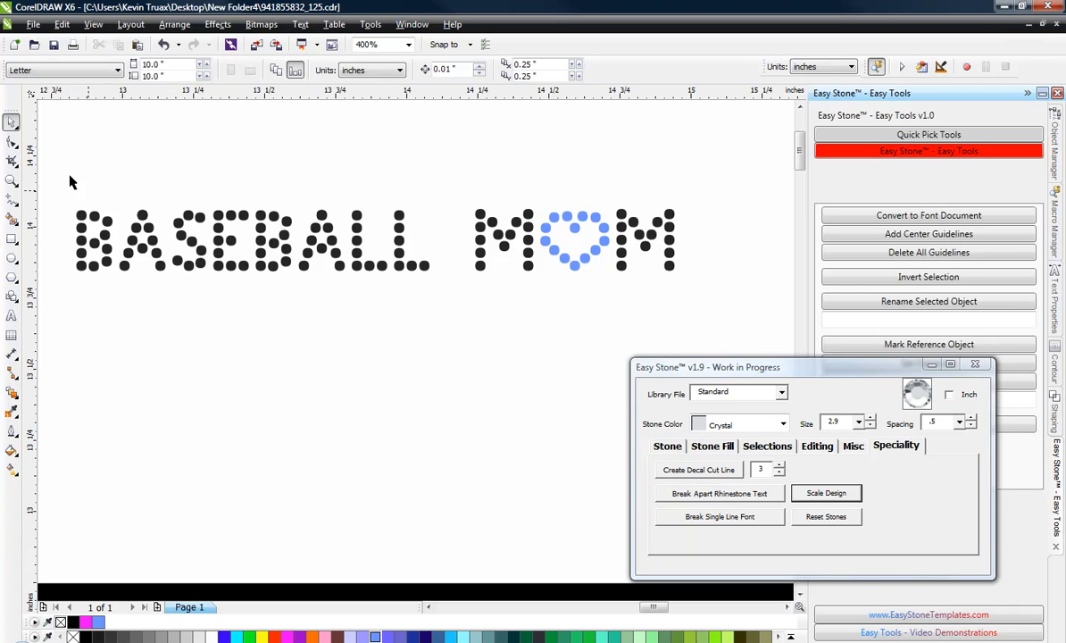
mouse_move(67, 174)
mouse_down()
mouse_move(659, 318)
mouse_move(723, 308)
mouse_up()
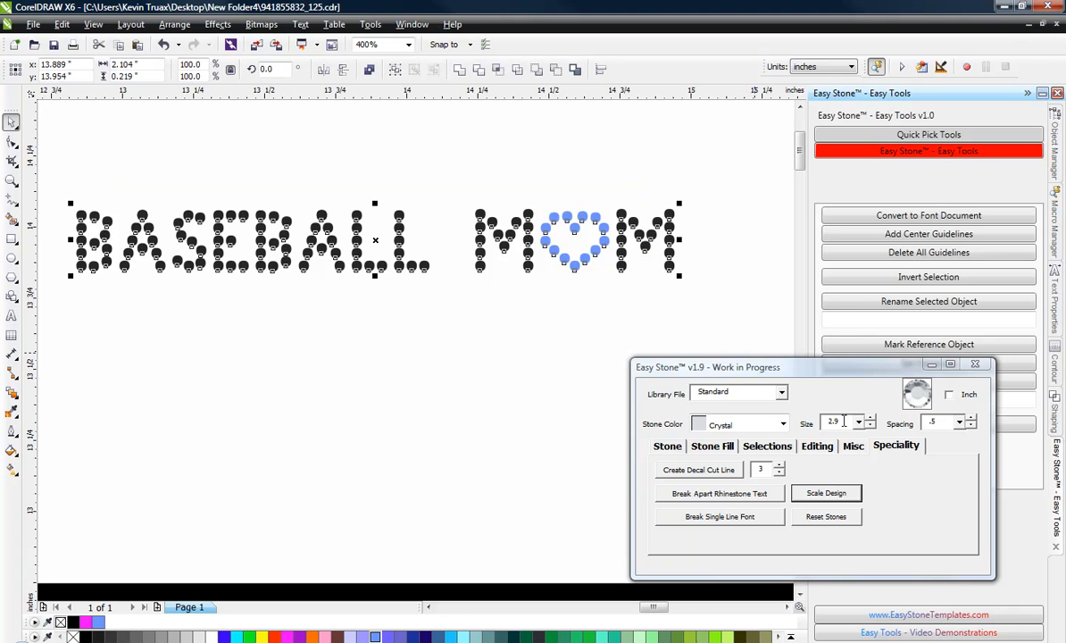
scroll(616, 428, up, 3)
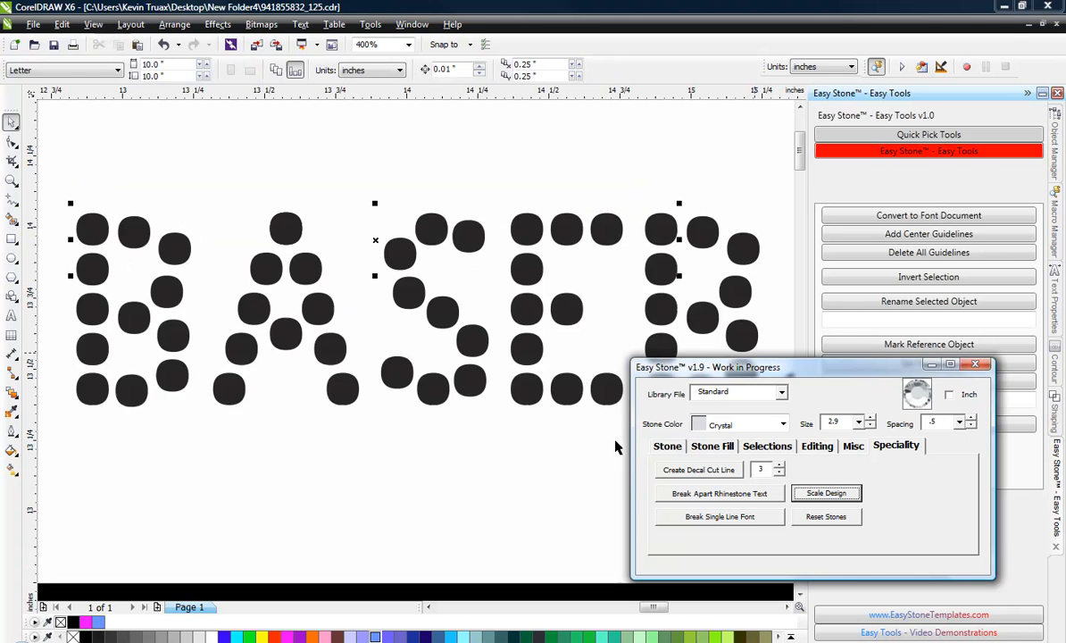
scroll(314, 284, down, 2)
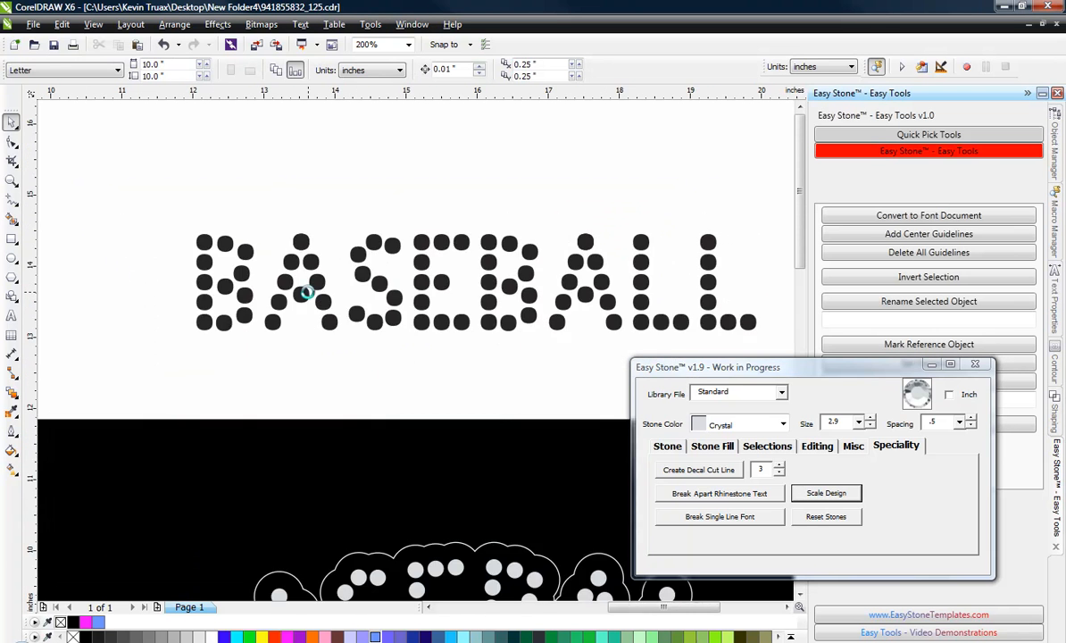
scroll(315, 284, down, 1)
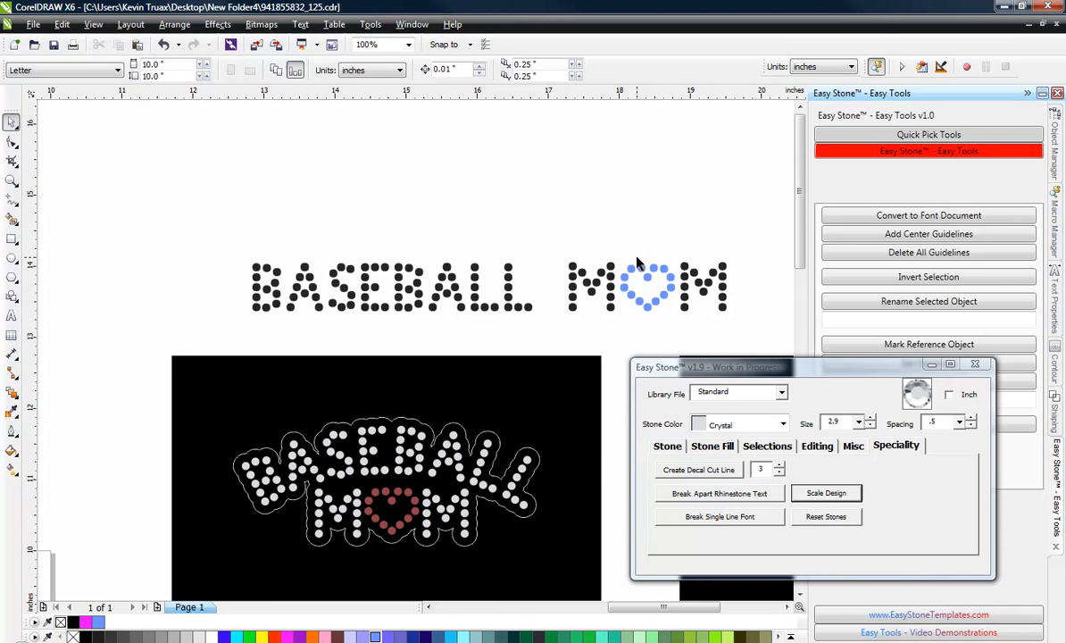
drag(232, 209, 741, 317)
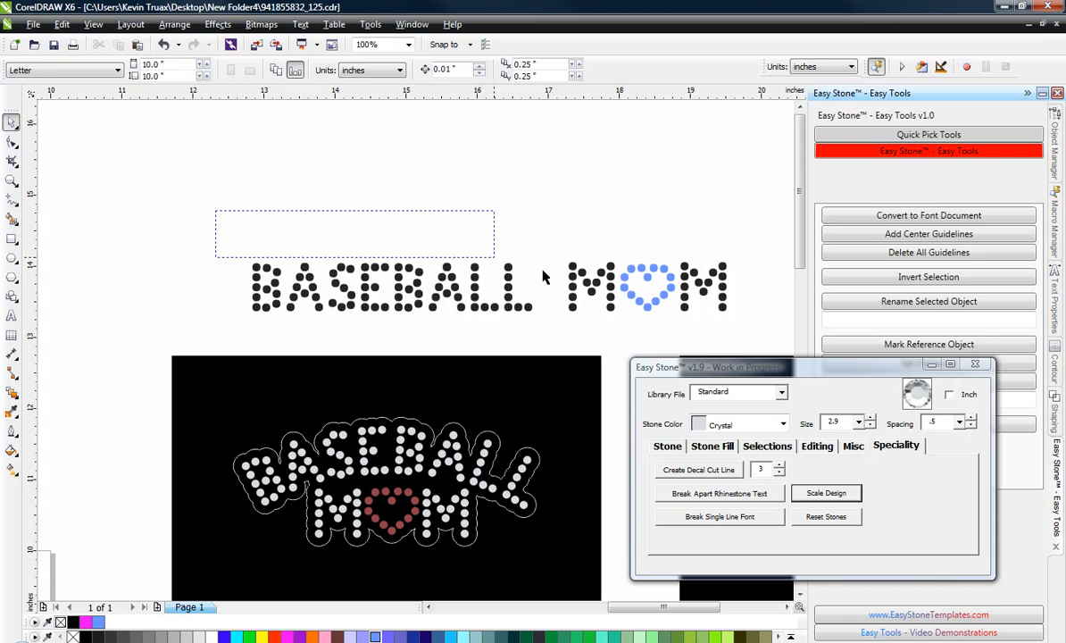
click(742, 293)
scroll(591, 309, up, 1)
scroll(579, 219, up, 1)
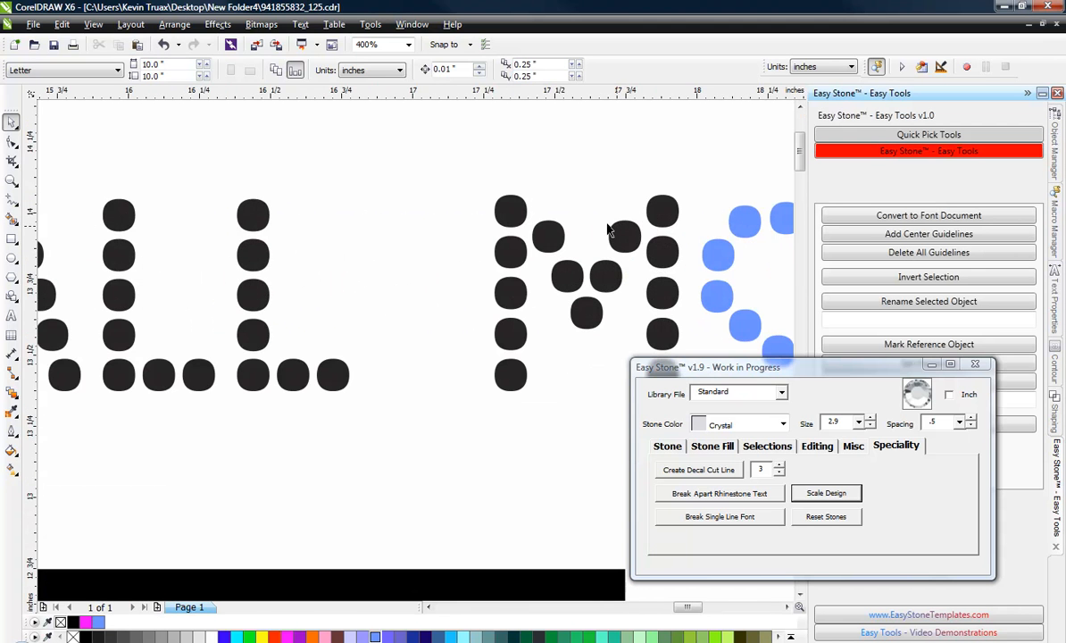
scroll(509, 210, up, 1)
scroll(513, 216, up, 1)
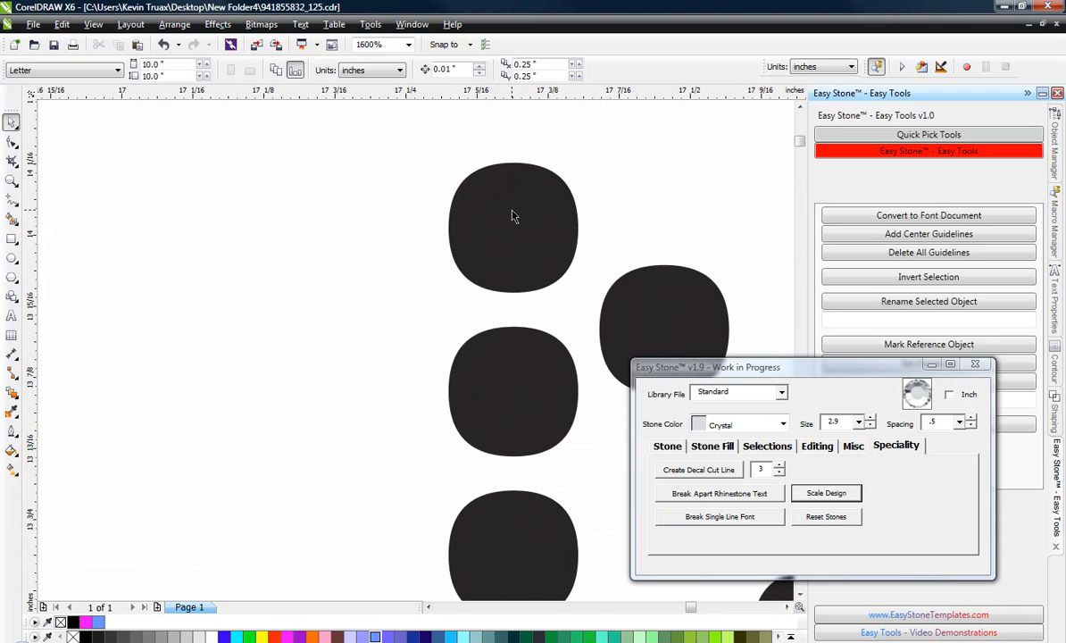
scroll(514, 216, up, 1)
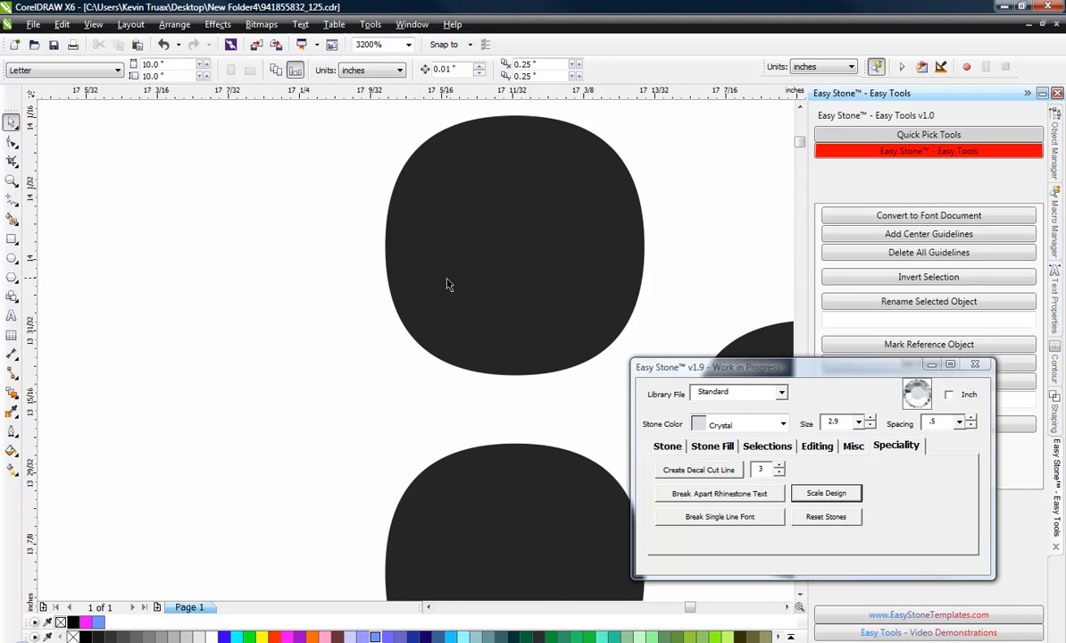
scroll(450, 282, down, 3)
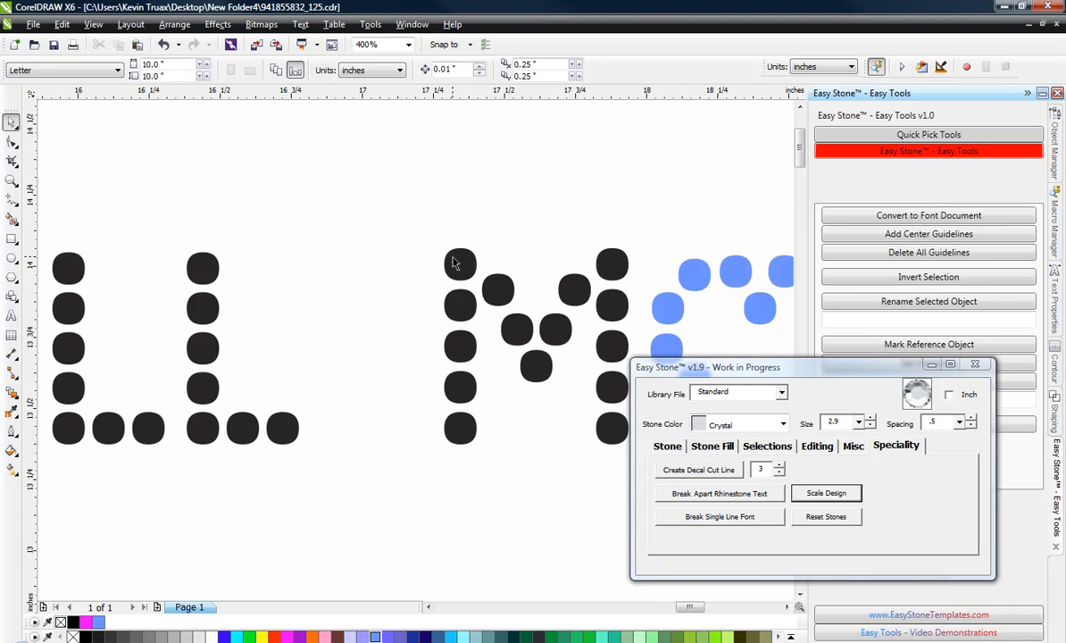
scroll(475, 247, down, 3)
mouse_move(299, 189)
mouse_down()
mouse_move(625, 281)
mouse_move(619, 275)
mouse_up()
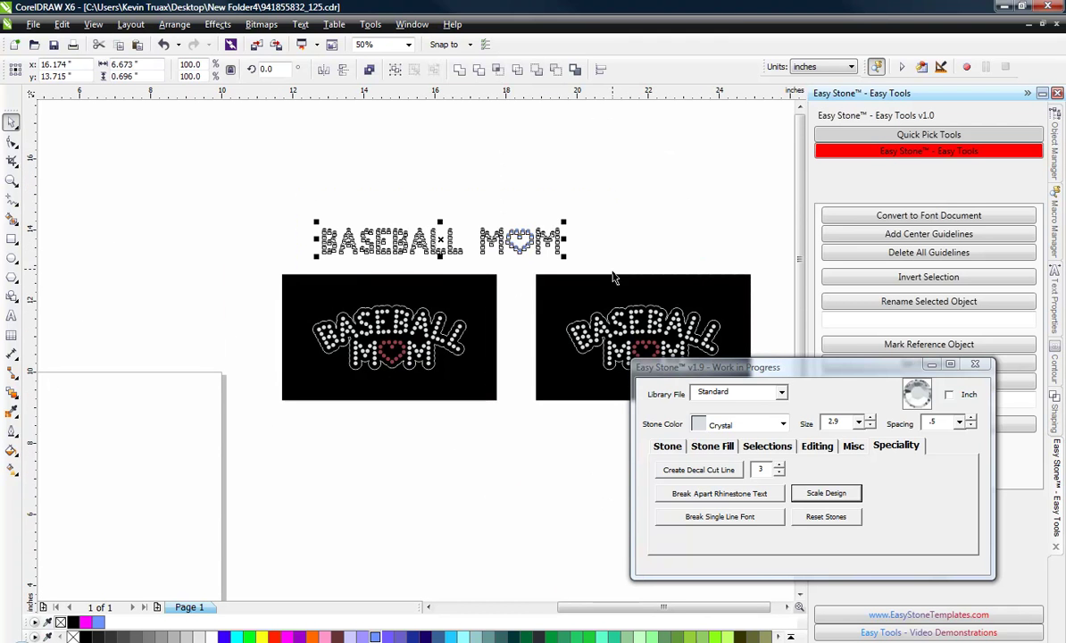
- Return to the basic stone tools and deselect the BASEBALL MOM text
click(668, 446)
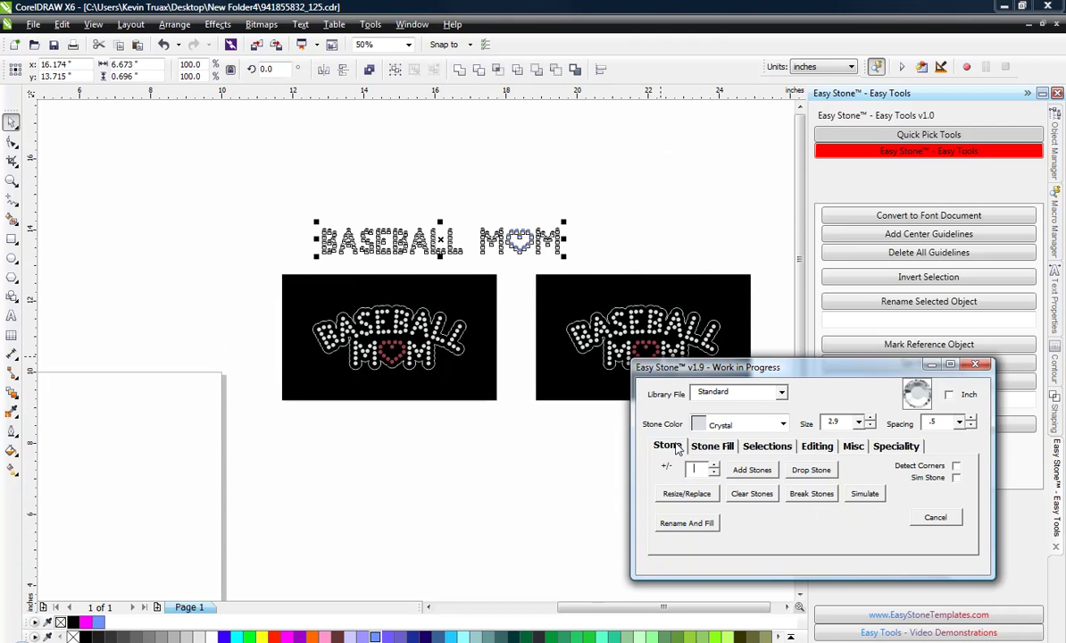
click(687, 494)
click(433, 174)
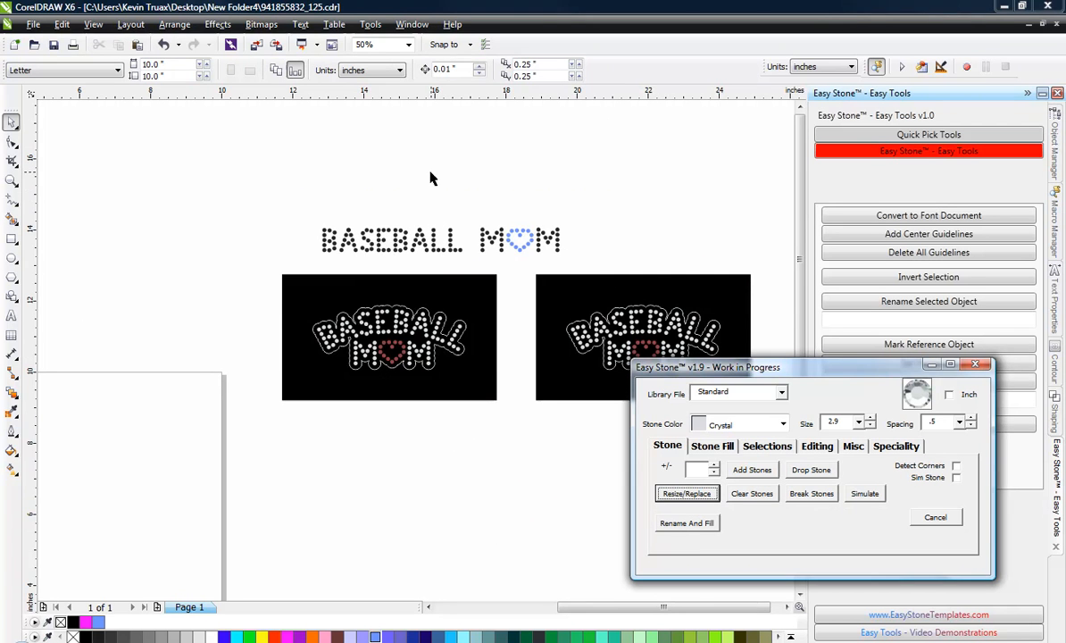
scroll(433, 239, up, 3)
scroll(414, 221, up, 2)
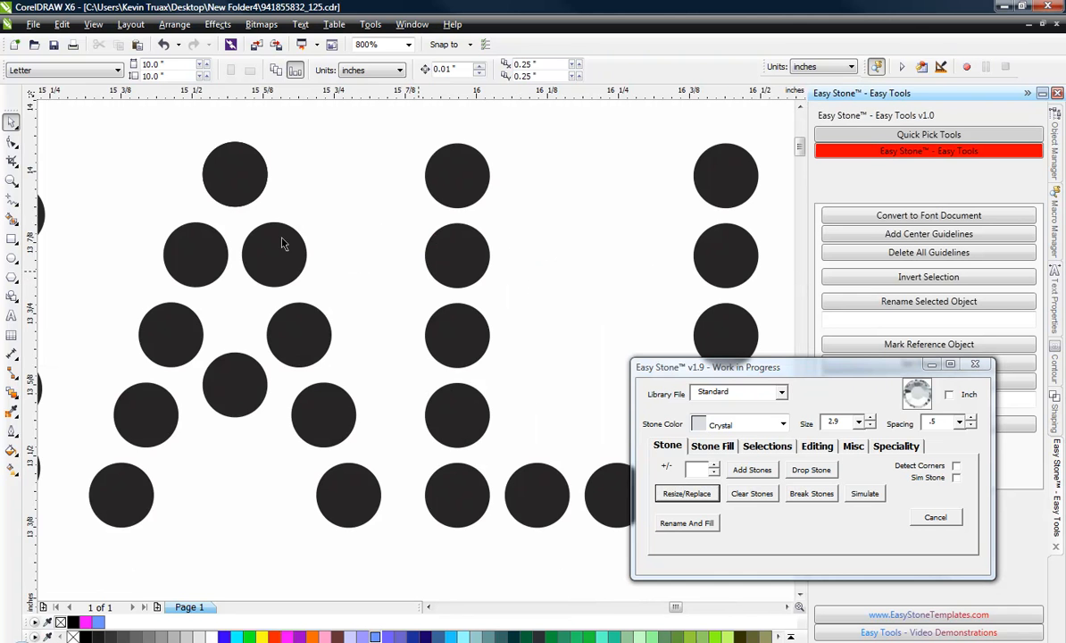
scroll(281, 245, down, 3)
scroll(443, 308, down, 1)
scroll(313, 238, up, 1)
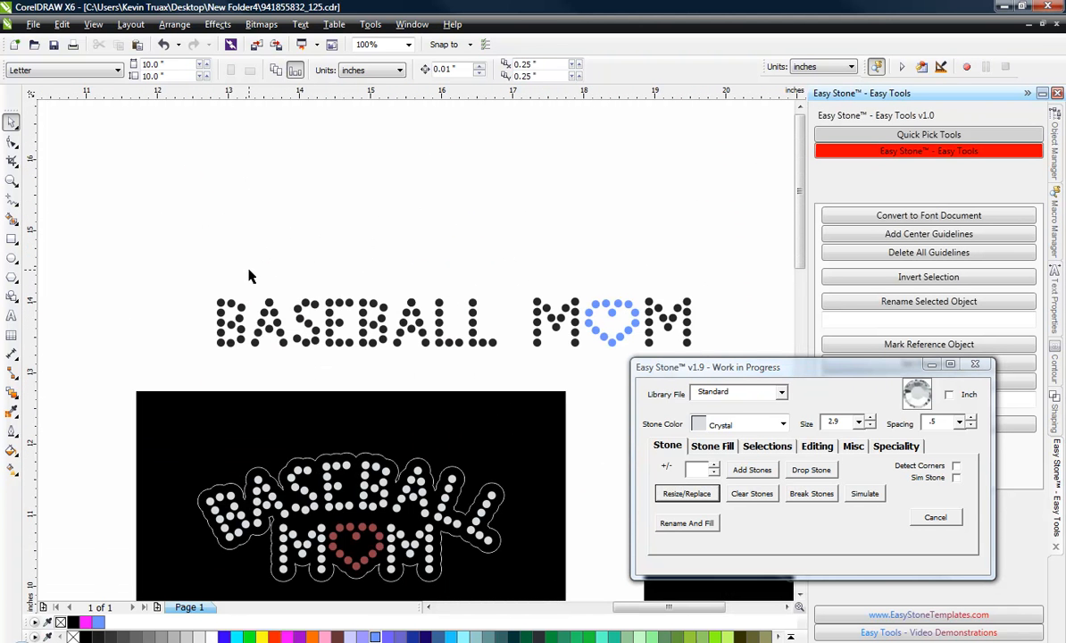
- Select the dotted BASEBALL MOM text and bring up the Easy Prep dialog
drag(156, 250, 706, 375)
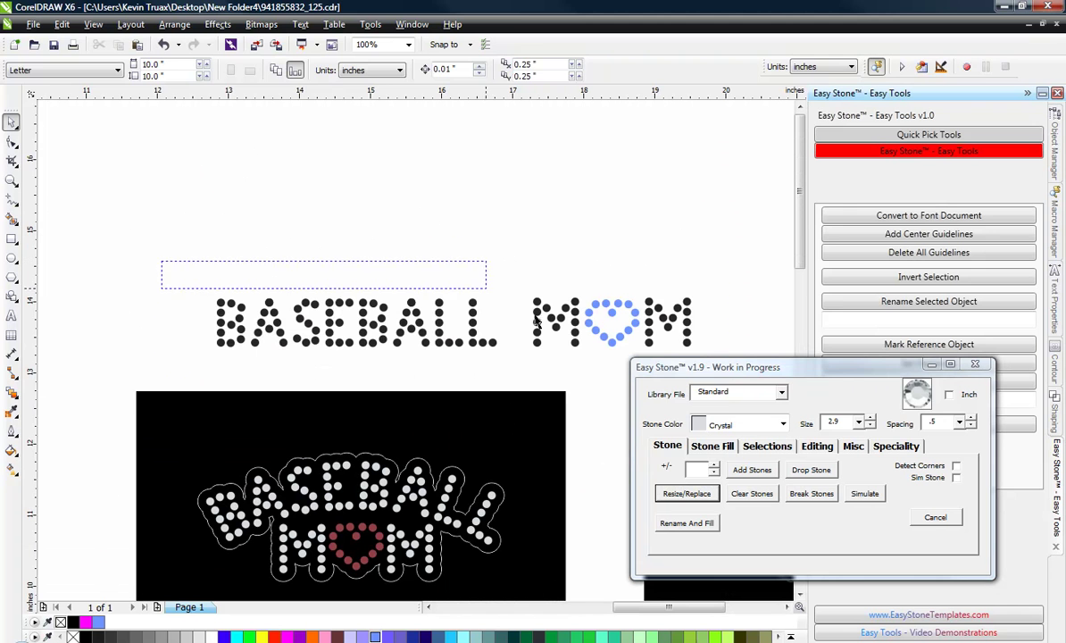
click(949, 345)
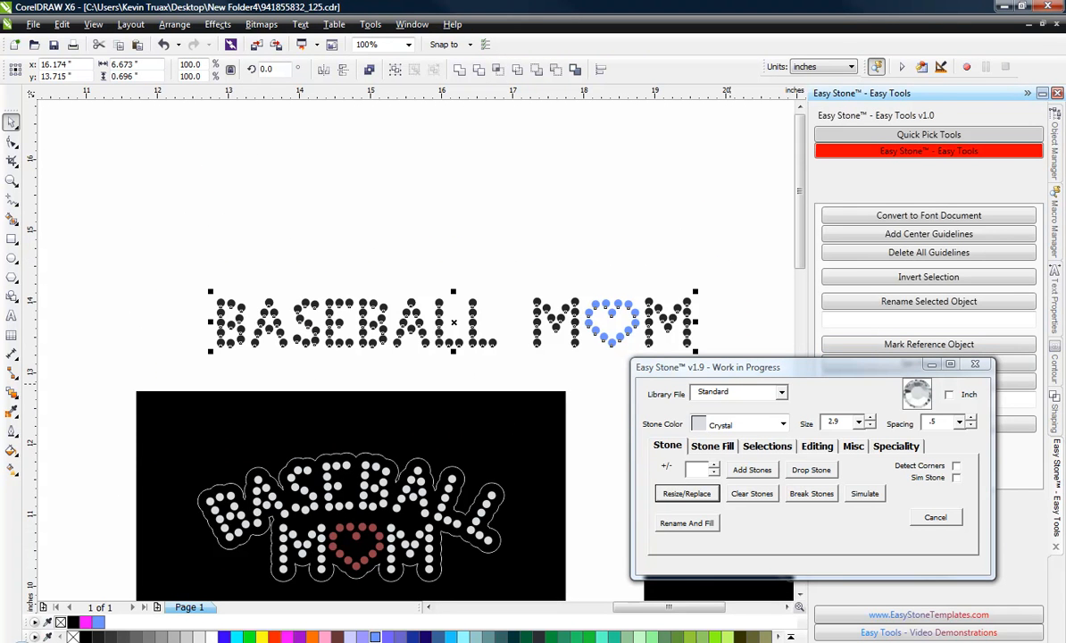
drag(799, 175, 807, 170)
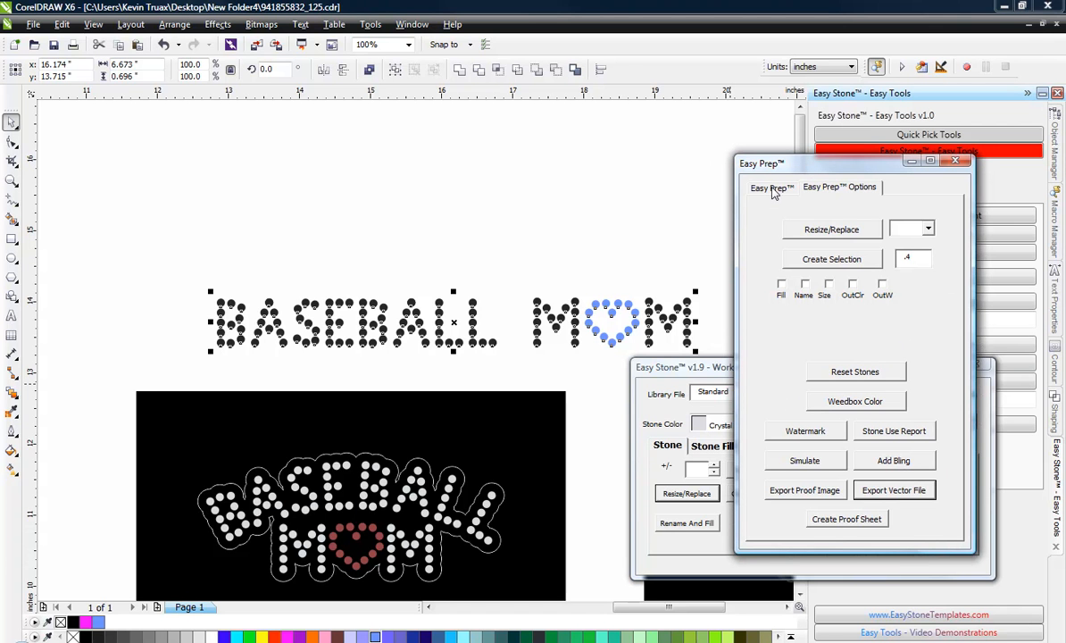
- Start processing the design by colour and step to the blue heart stones
click(773, 189)
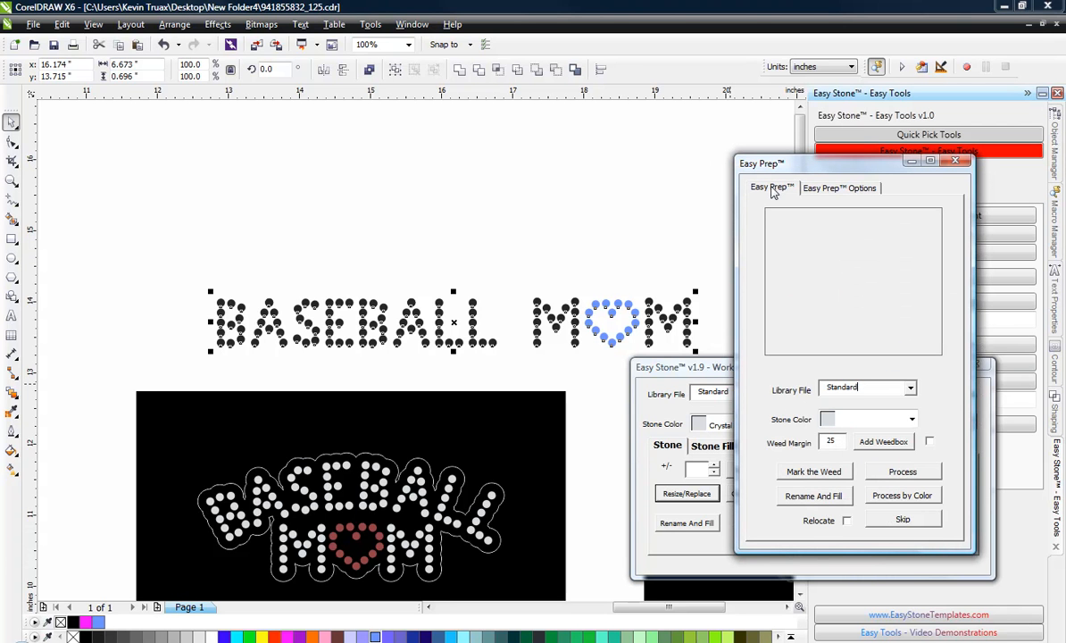
click(904, 496)
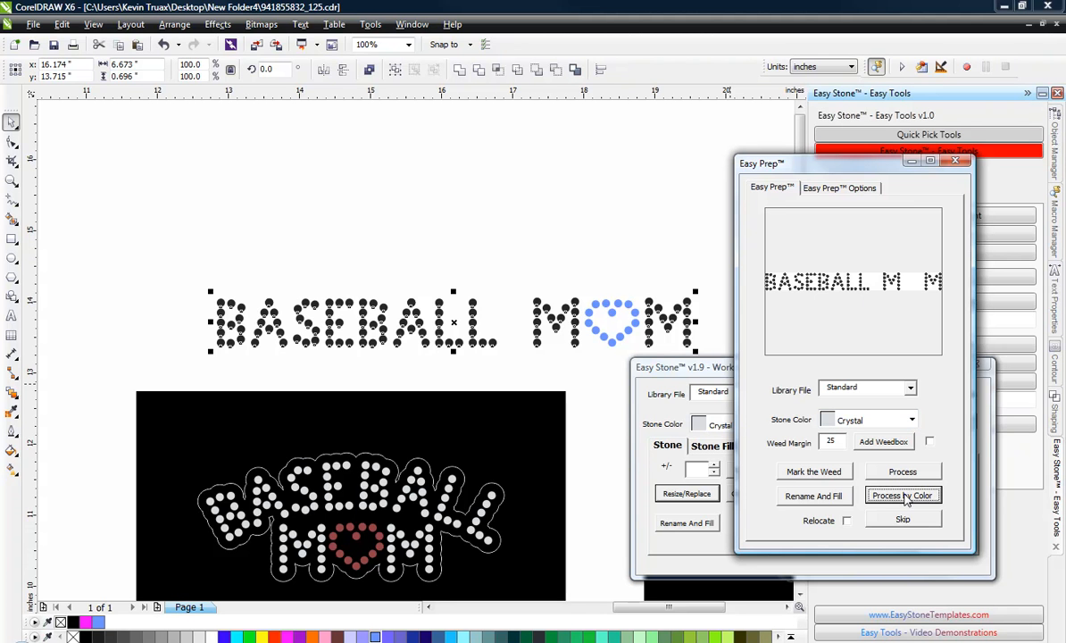
click(907, 497)
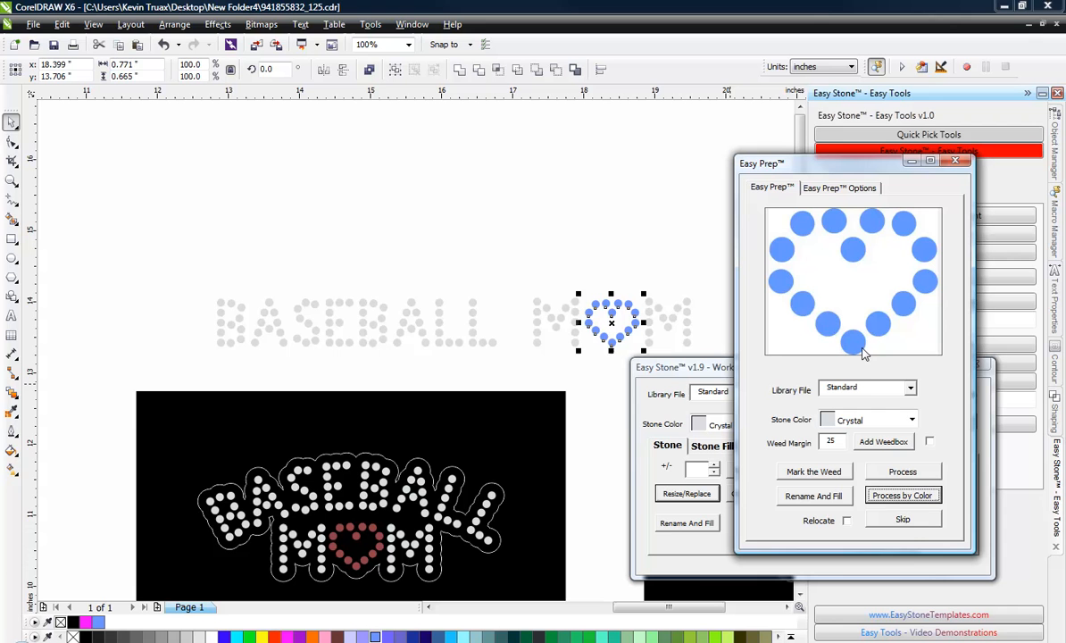
- Set the heart stones to Light Siam and finish processing all shapes
click(911, 420)
scroll(867, 482, down, 3)
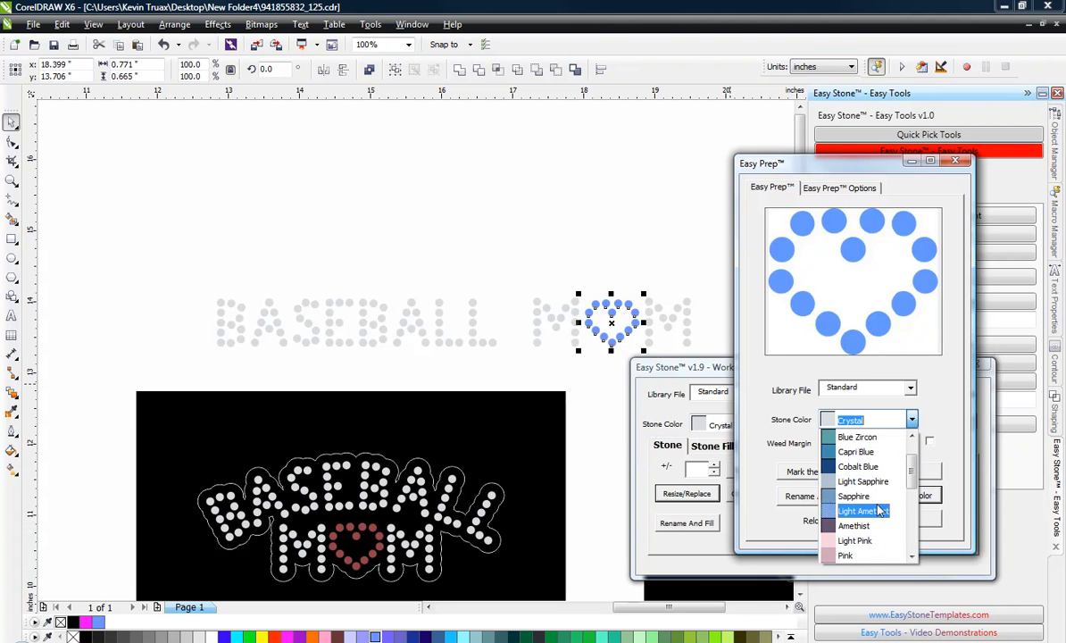
scroll(871, 518, down, 3)
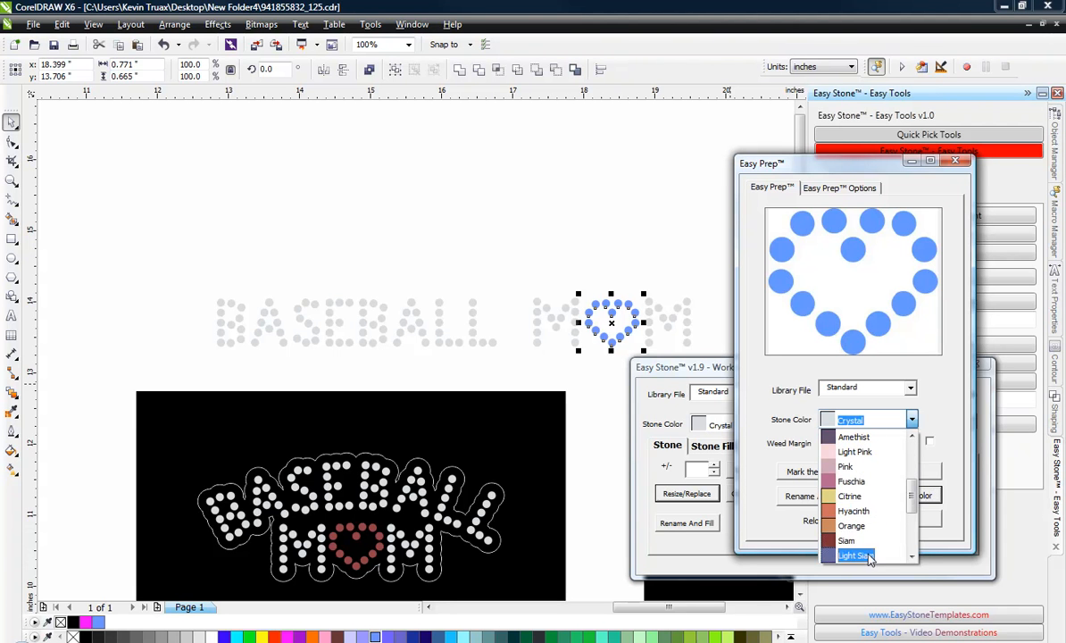
click(856, 555)
click(902, 496)
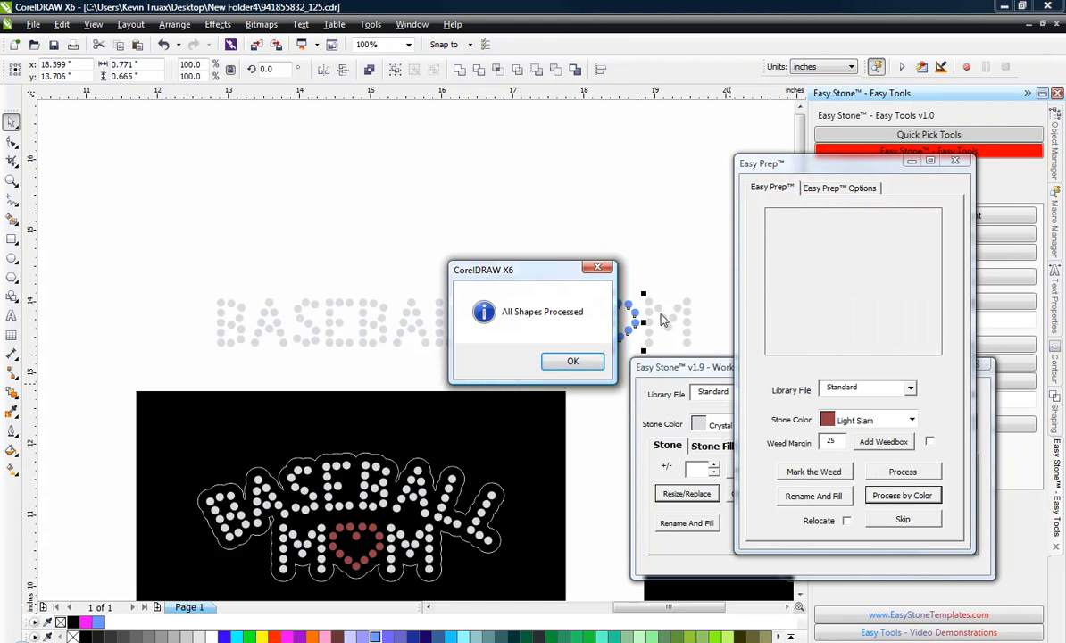
click(565, 360)
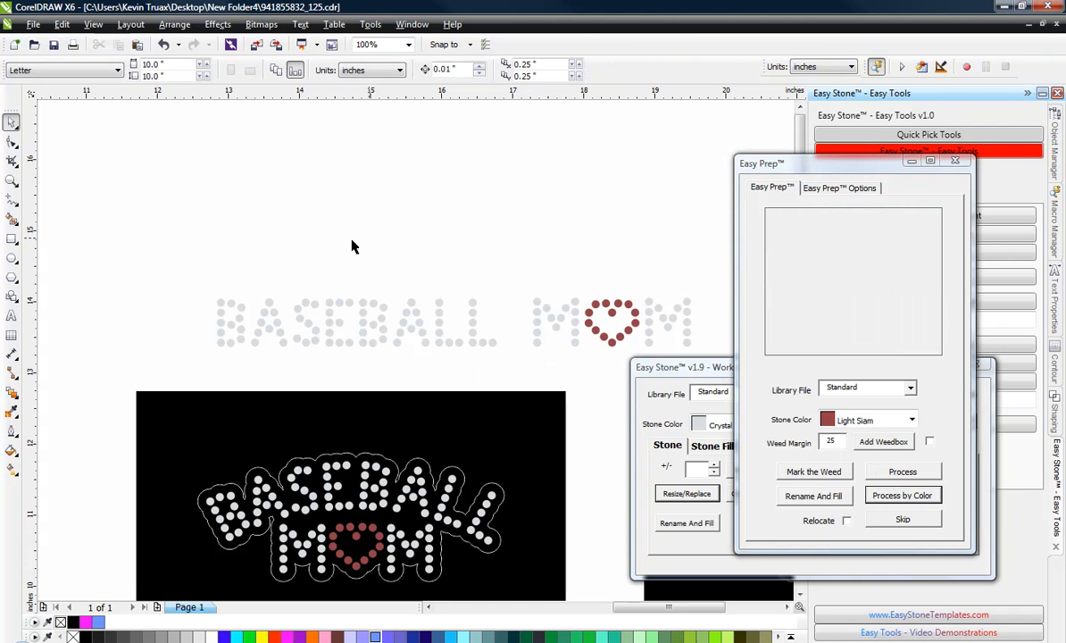
- Select the BASEBALL stones and bring the Easy Stone window forward
drag(186, 260, 522, 373)
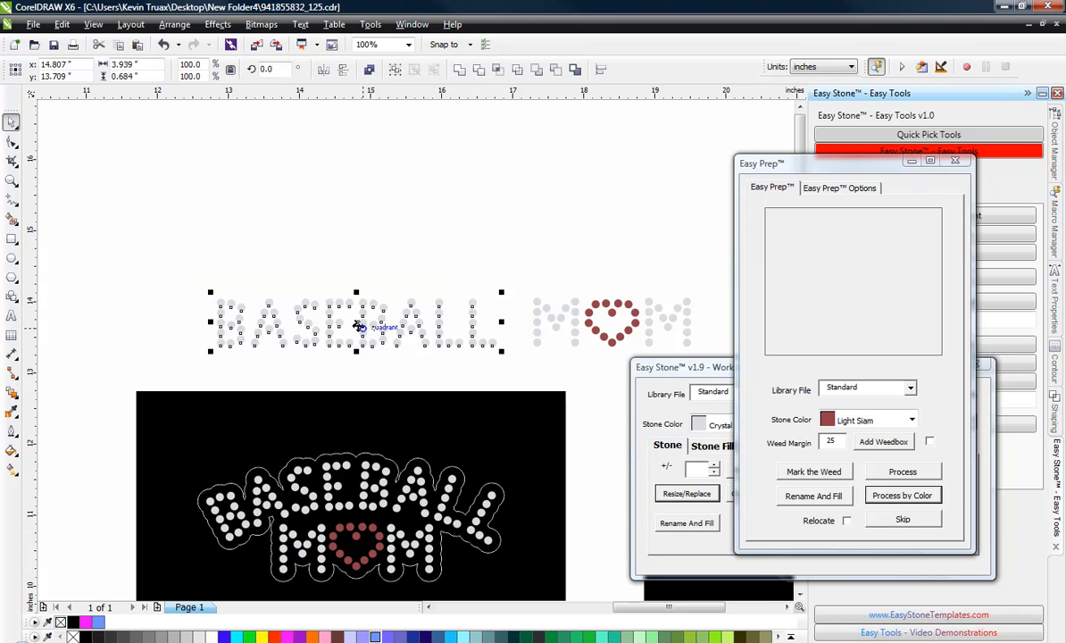
drag(360, 326, 359, 326)
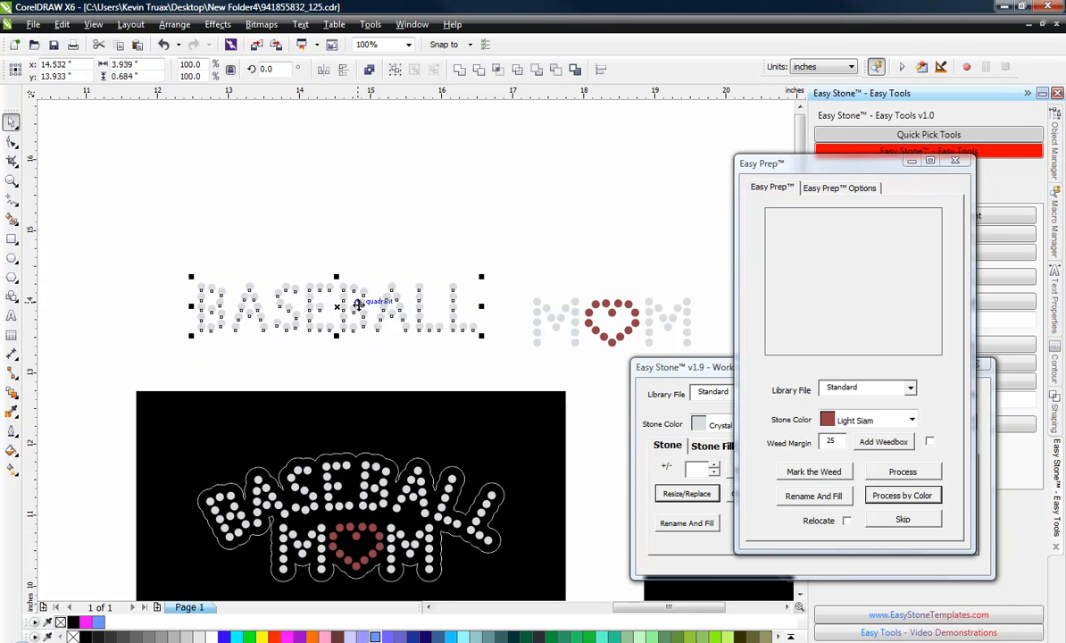
click(646, 364)
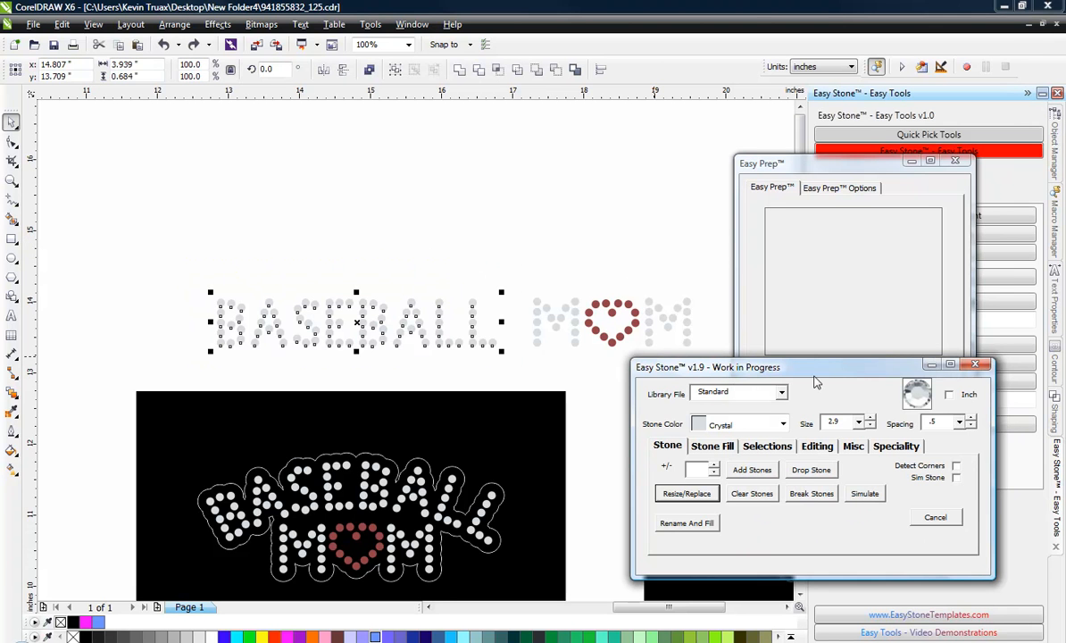
drag(761, 367, 760, 357)
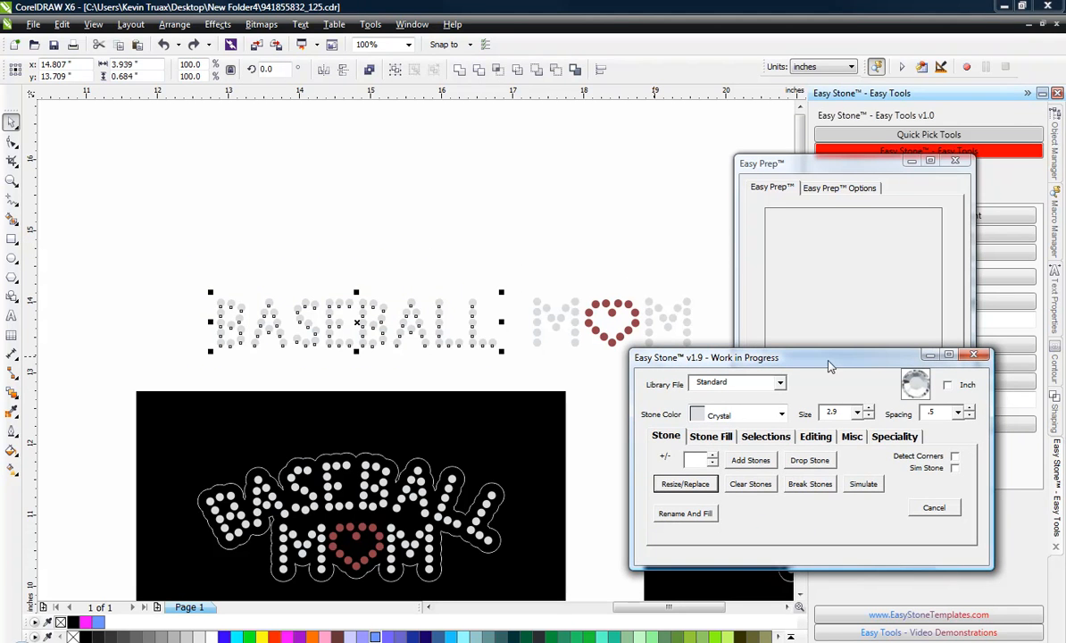
- Set the weed margin to 10 and add a black weed box behind BASEBALL
click(852, 436)
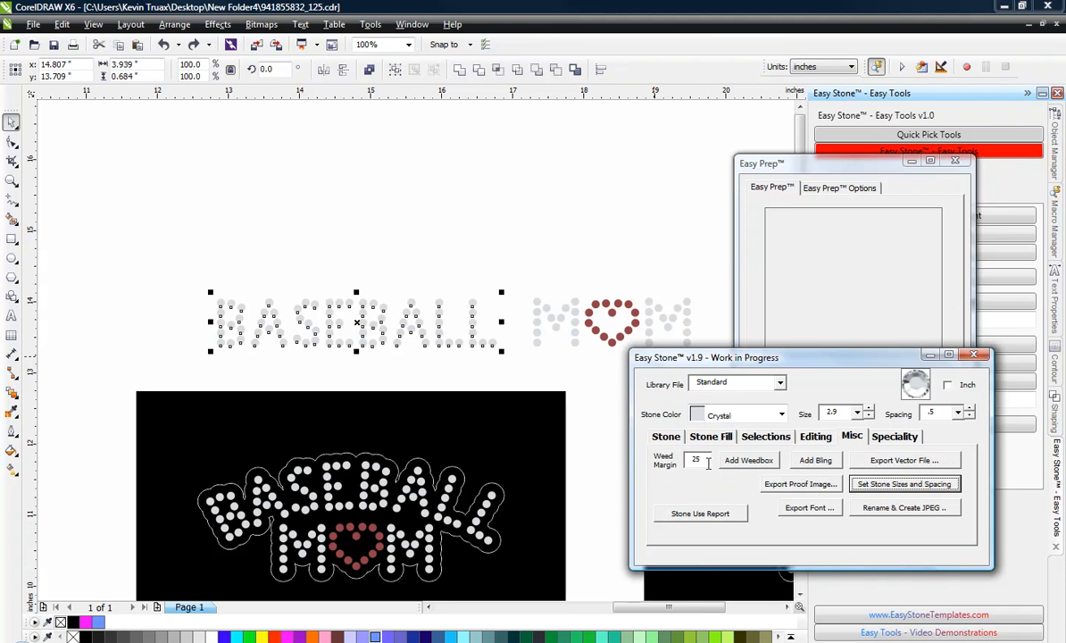
drag(708, 461, 681, 463)
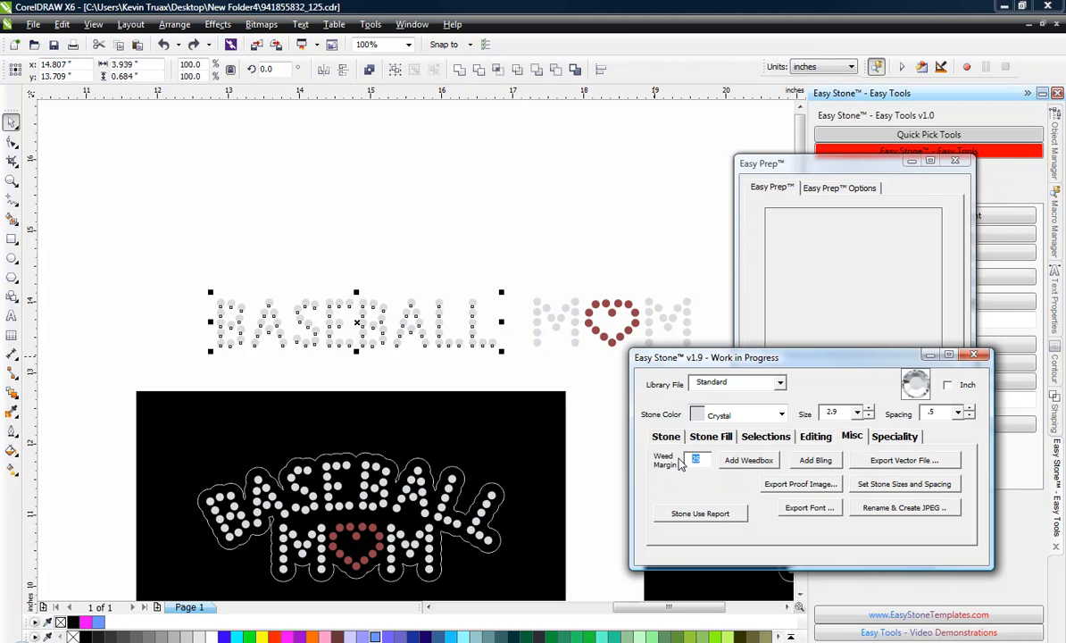
text(10)
click(748, 460)
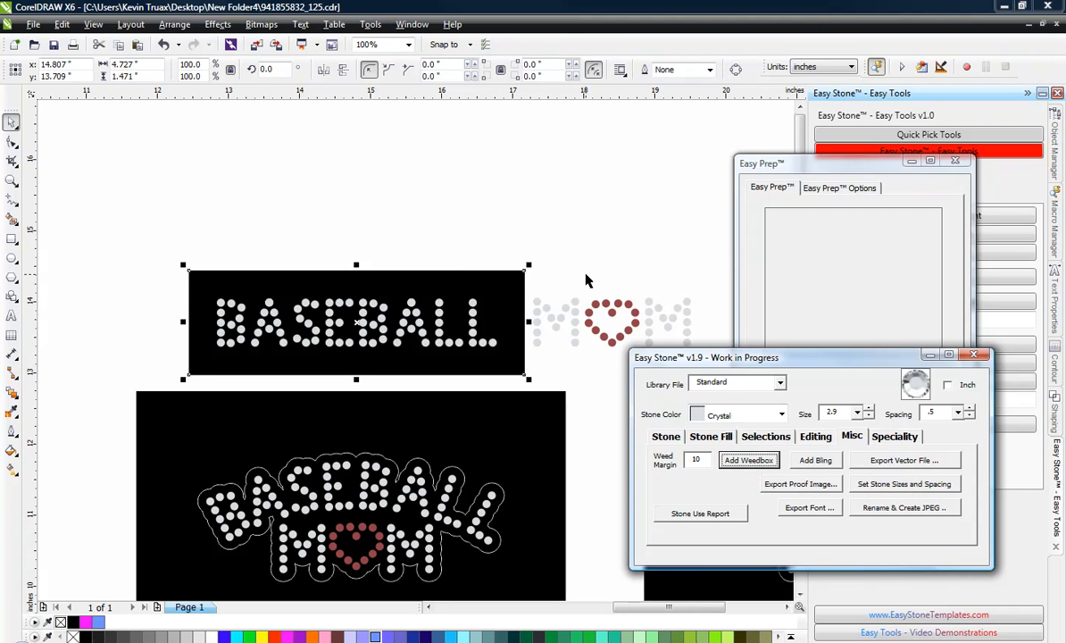
scroll(456, 254, down, 1)
scroll(531, 268, up, 1)
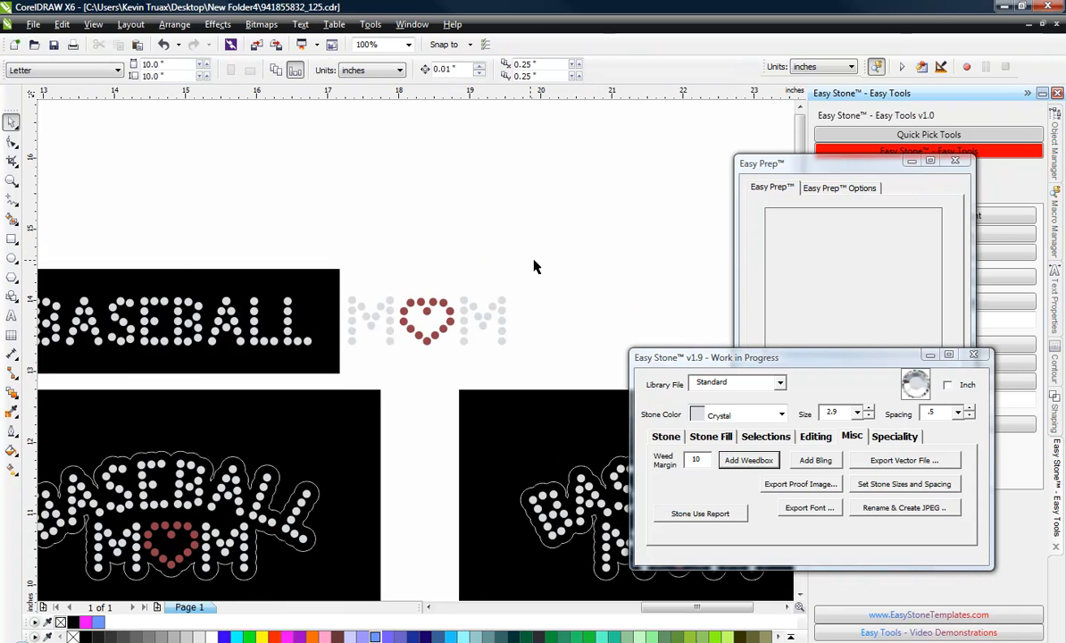
- Add a black weed box behind MOM and move the boxed MOM upward
drag(569, 232, 315, 366)
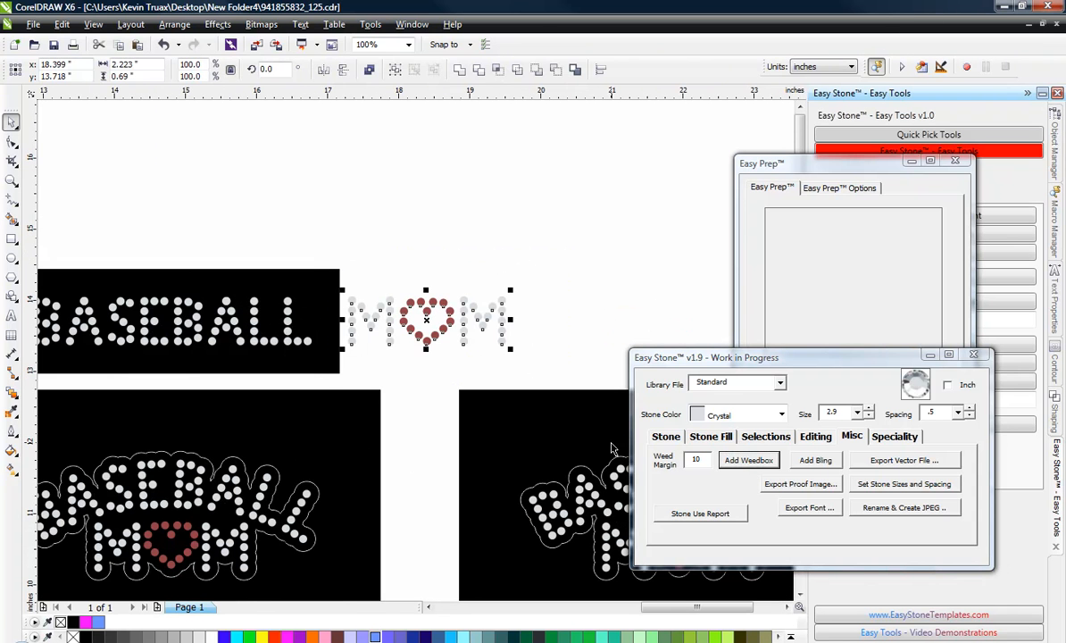
click(748, 460)
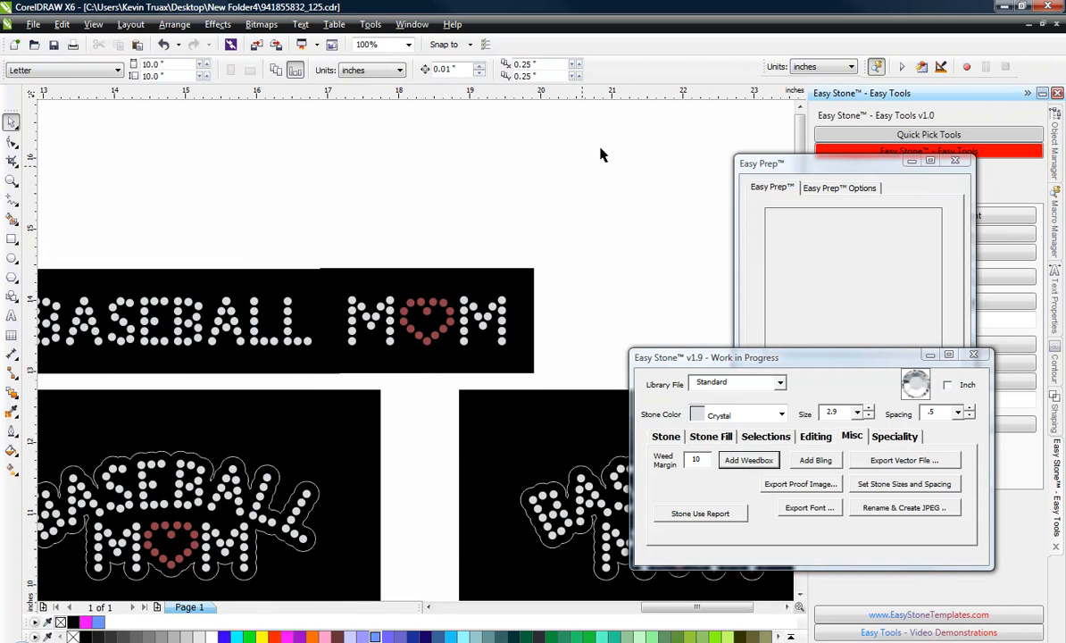
drag(615, 142, 462, 266)
drag(569, 134, 295, 358)
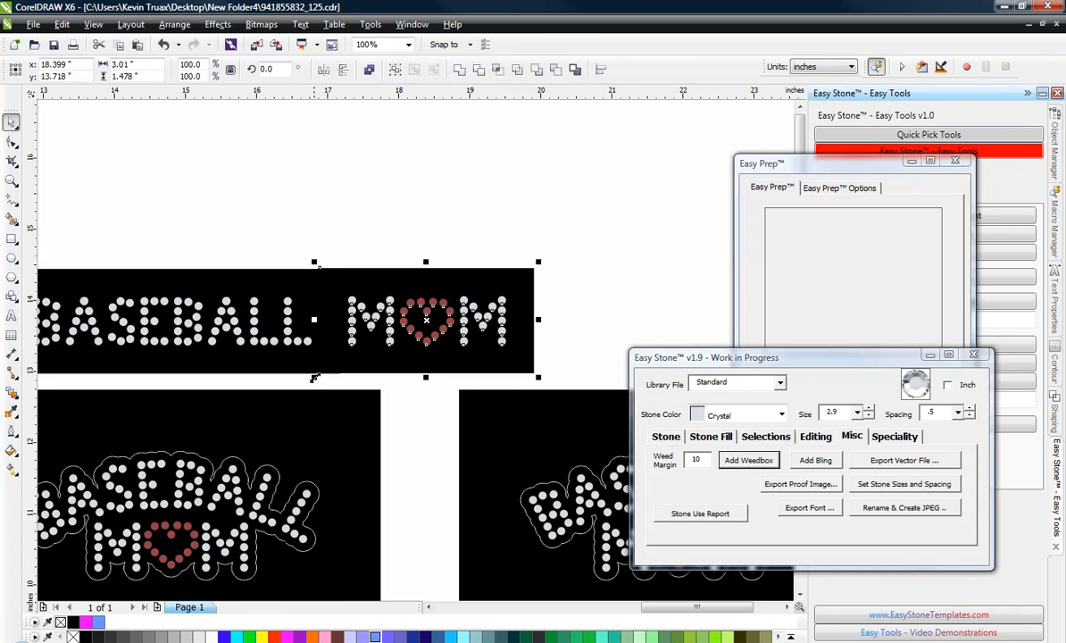
- Move the boxed BASEBALL design up beside MOM above the finished templates
click(504, 275)
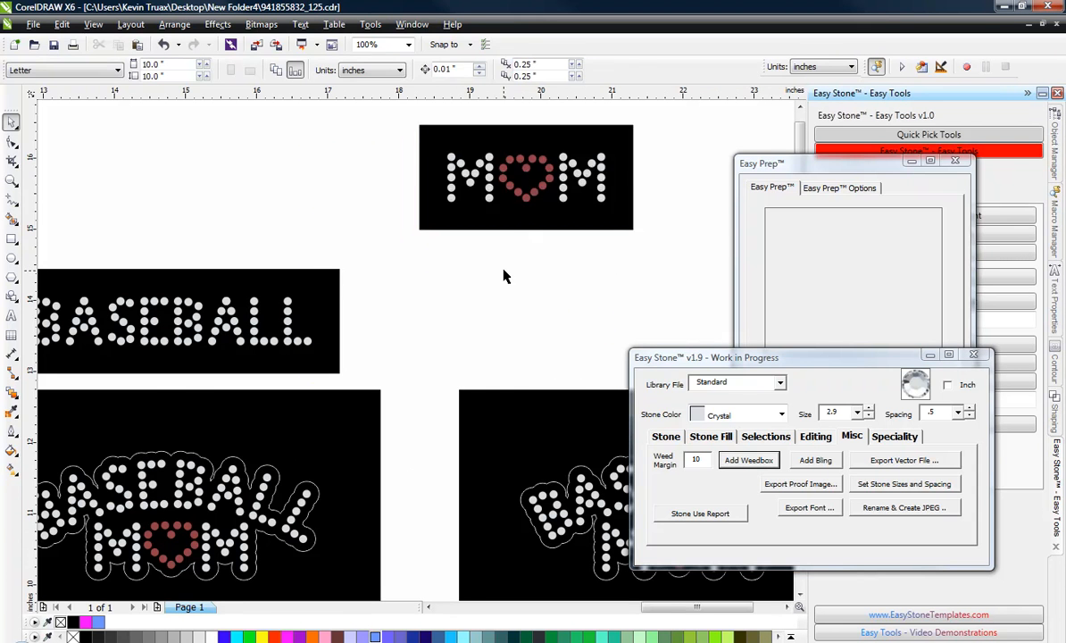
scroll(456, 232, down, 1)
scroll(456, 232, up, 1)
drag(119, 268, 488, 403)
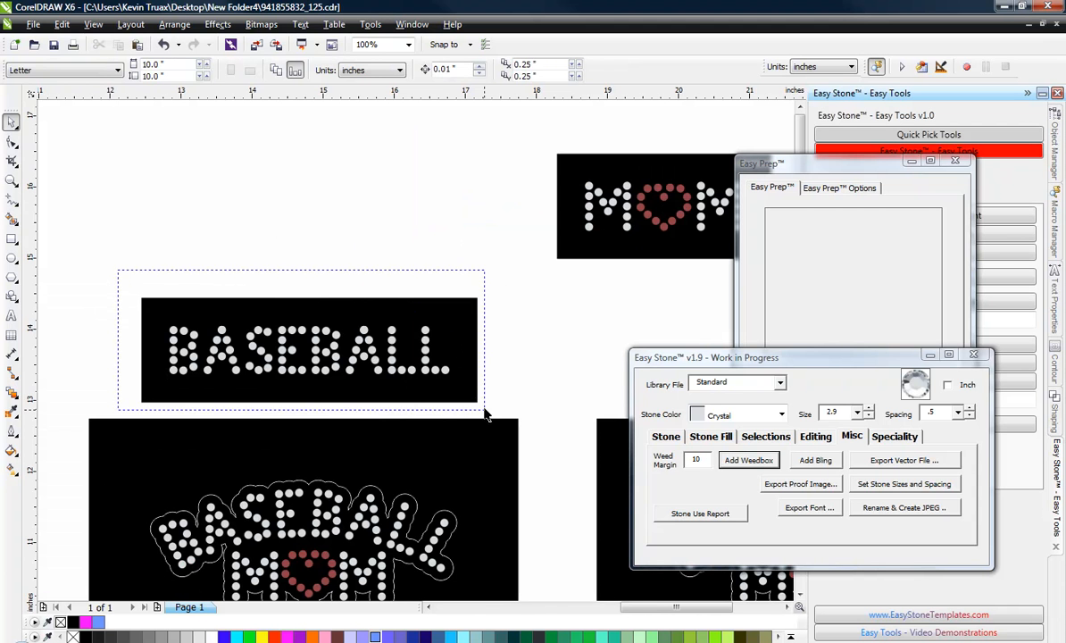
drag(424, 299, 484, 164)
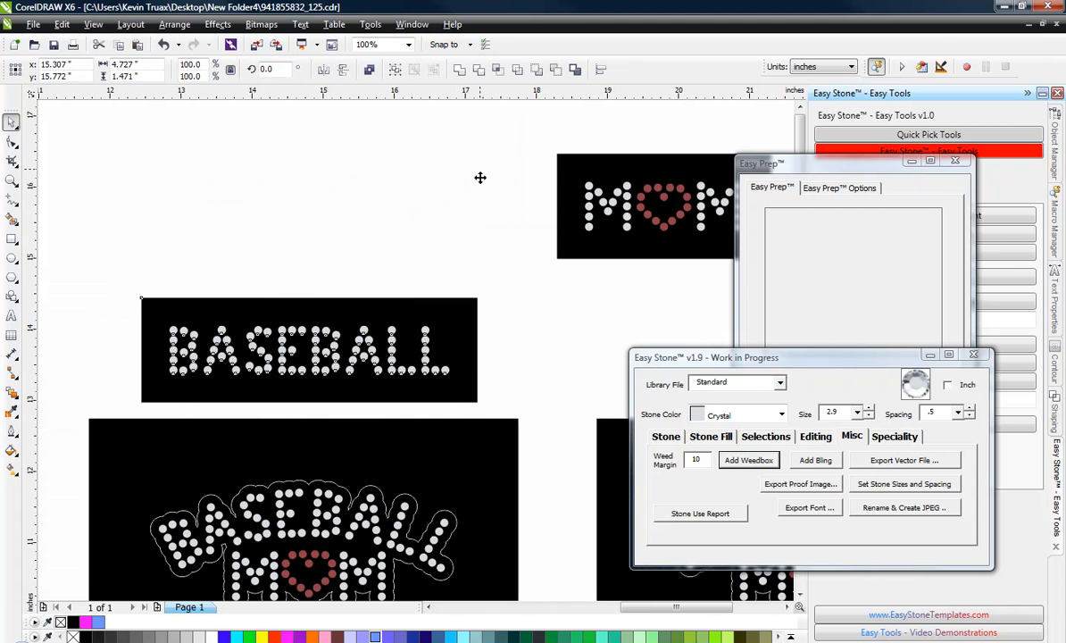
click(460, 321)
scroll(397, 308, down, 1)
scroll(505, 271, up, 1)
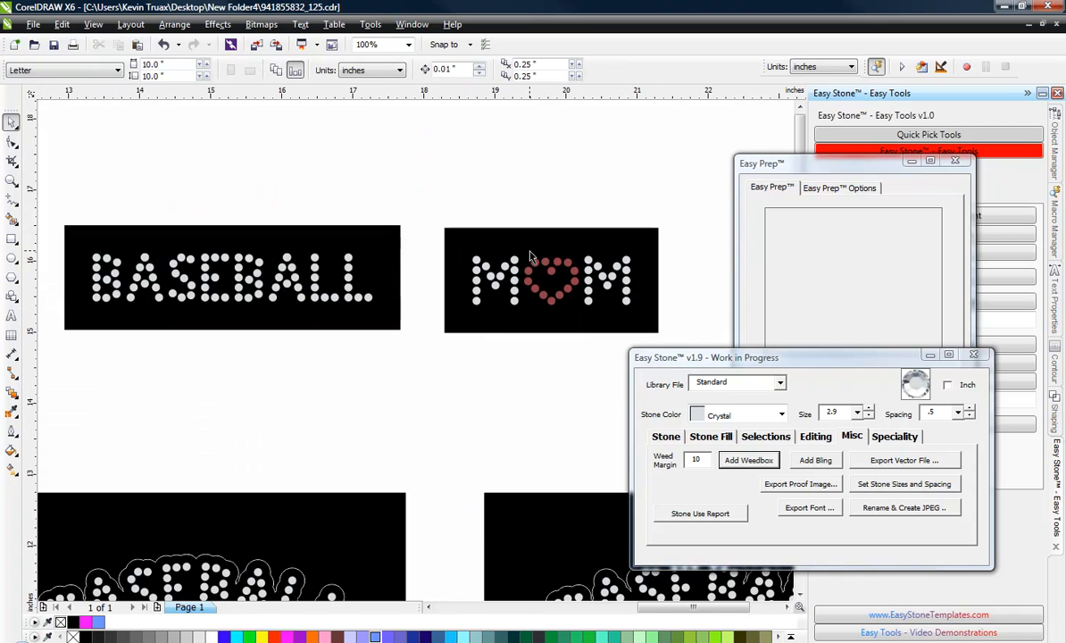
scroll(402, 215, down, 1)
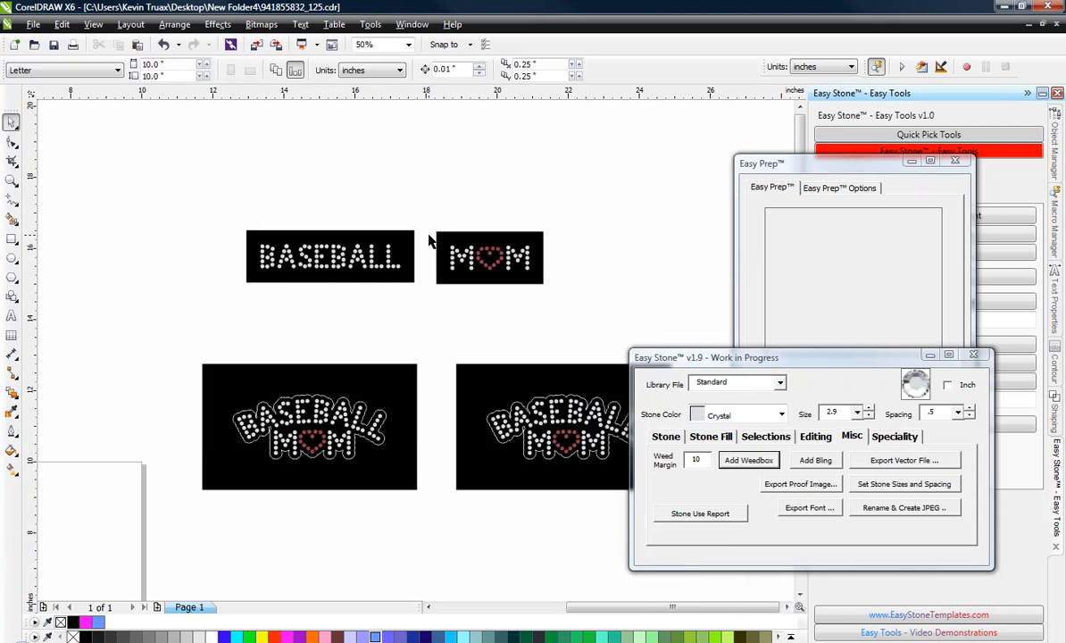